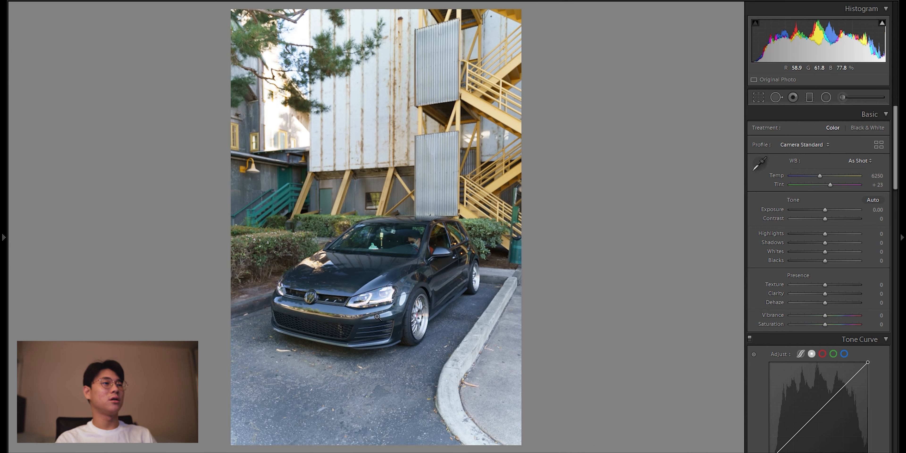
Step: Browse the car and building photos, examining the building's lamps and windows up close
{"action": "left_click", "coordinate": [421, 338]}
{"action": "left_click", "coordinate": [422, 338]}
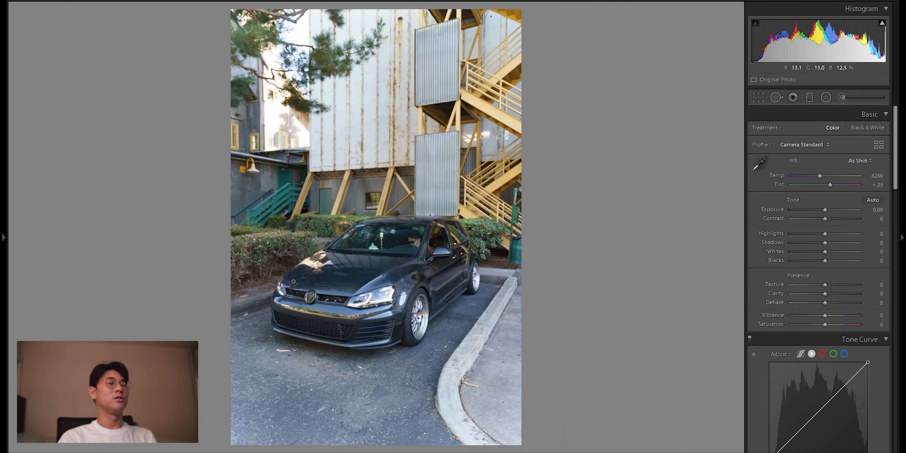
{"action": "left_click", "coordinate": [310, 297]}
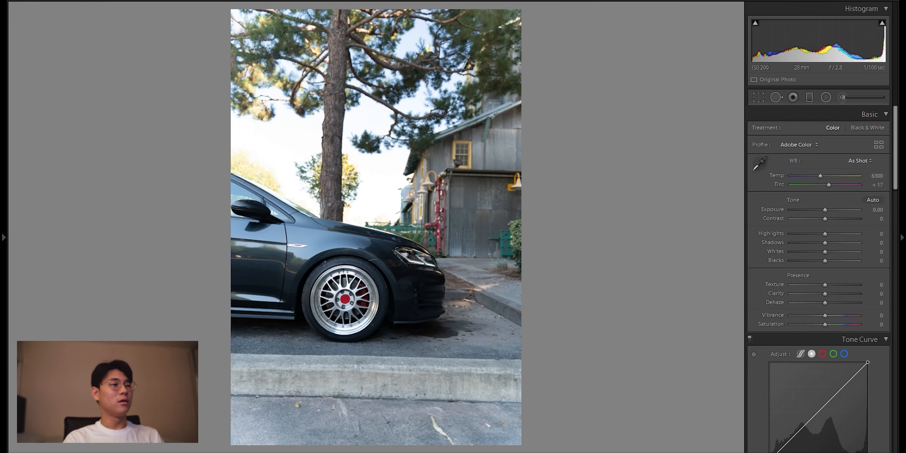
{"action": "key", "text": "Right"}
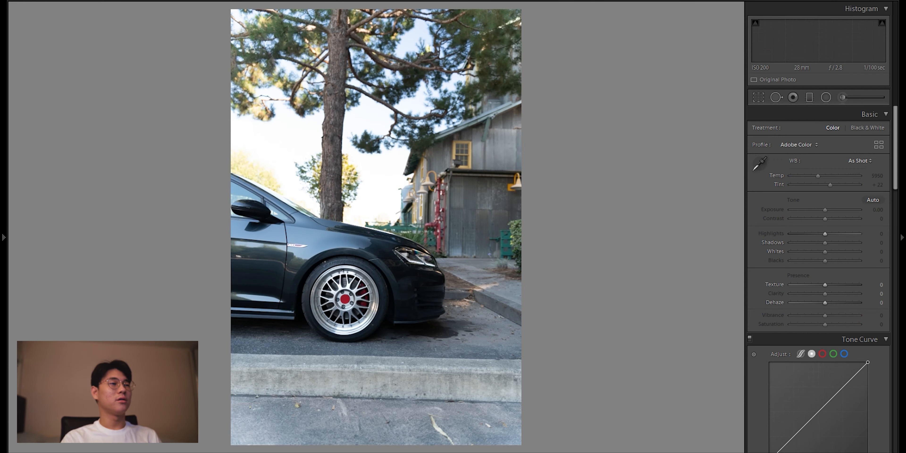
{"action": "left_click", "coordinate": [444, 154]}
{"action": "left_click", "coordinate": [380, 153]}
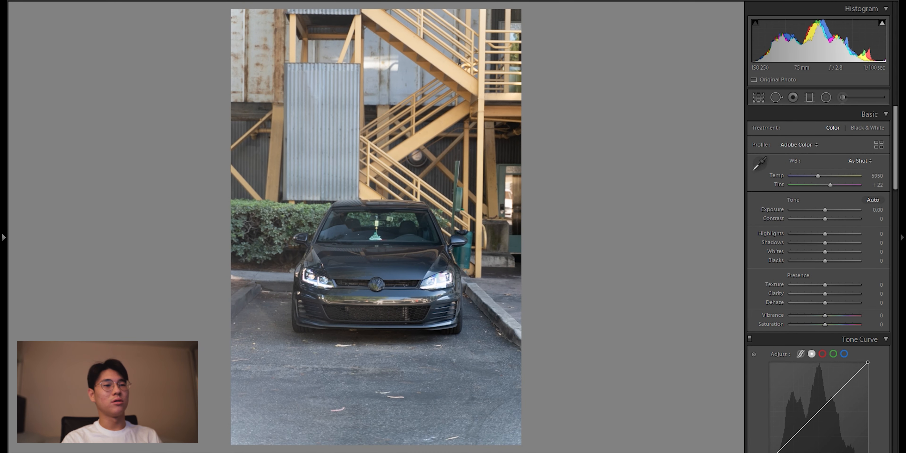
{"action": "key", "text": "Right"}
{"action": "left_click", "coordinate": [295, 182]}
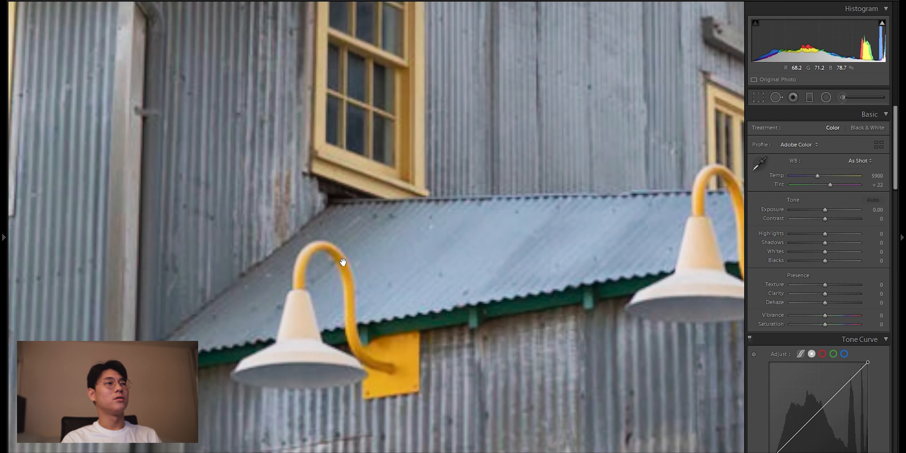
{"action": "left_click", "coordinate": [296, 182]}
{"action": "left_click", "coordinate": [340, 285]}
{"action": "left_click_drag", "start_coordinate": [338, 351], "coordinate": [361, 307]}
{"action": "left_click", "coordinate": [392, 285]}
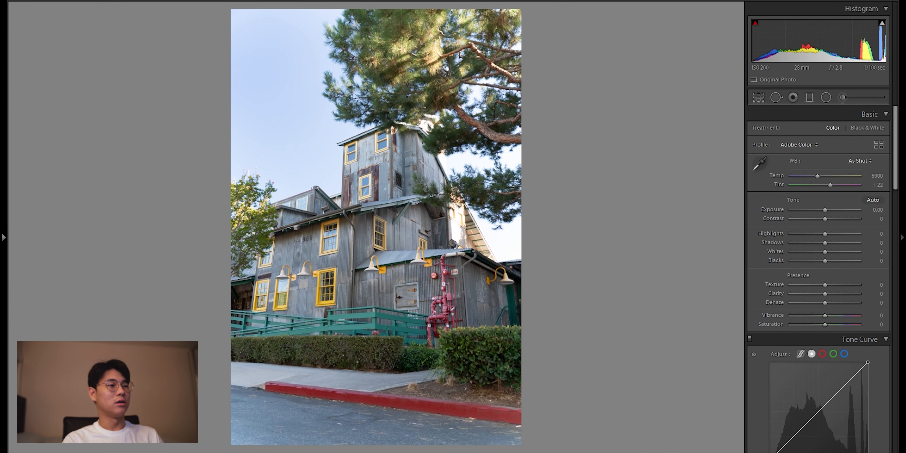
{"action": "key", "text": "Right"}
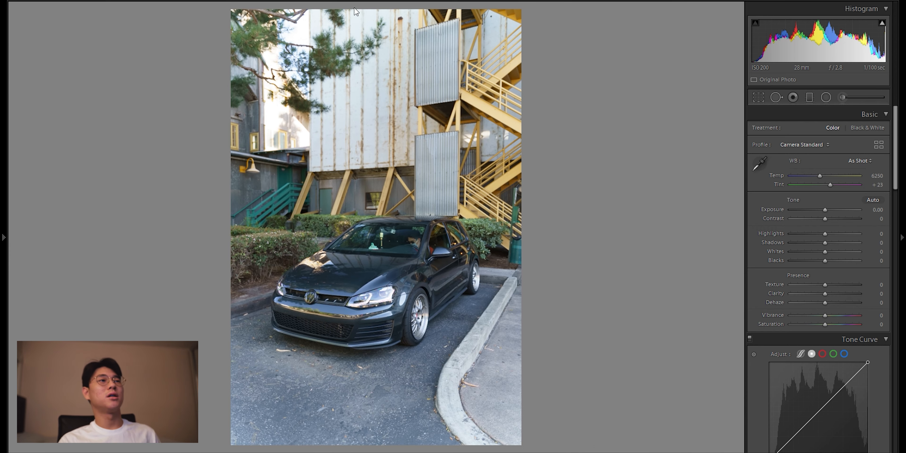
{"action": "left_click", "coordinate": [446, 155]}
{"action": "left_click", "coordinate": [442, 165]}
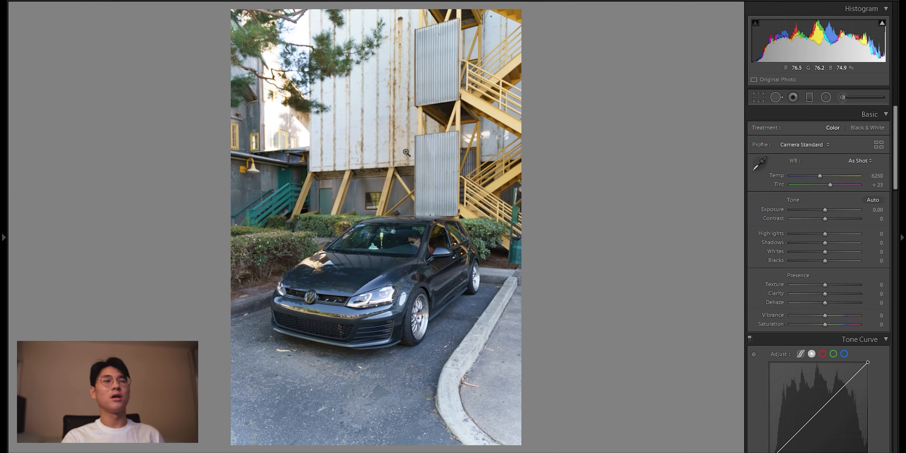
{"action": "left_click", "coordinate": [411, 128]}
{"action": "left_click_drag", "start_coordinate": [404, 129], "coordinate": [437, 368]}
{"action": "left_click_drag", "start_coordinate": [469, 162], "coordinate": [439, 245]}
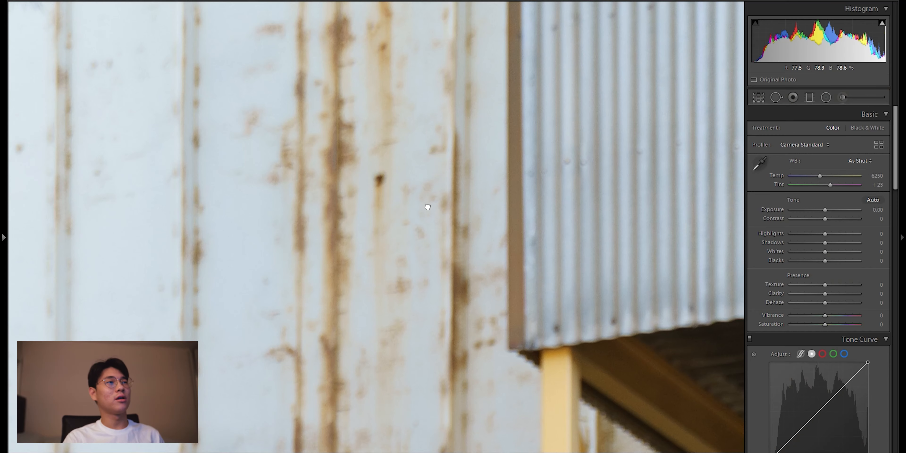
{"action": "left_click_drag", "start_coordinate": [426, 203], "coordinate": [442, 235]}
{"action": "left_click", "coordinate": [442, 235]}
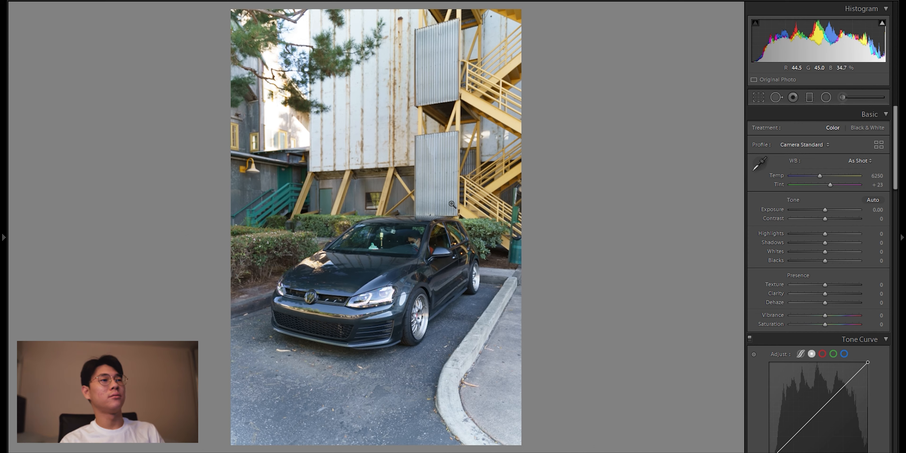
{"action": "mouse_move", "coordinate": [4, 285]}
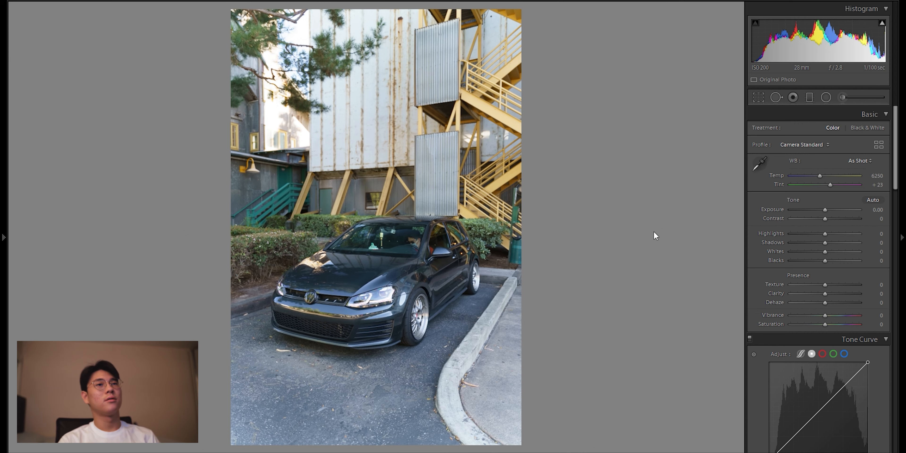
Step: Straighten the three-quarter car photo by rotating the crop to an angle of 0.47
{"action": "left_click", "coordinate": [762, 98]}
{"action": "left_click_drag", "start_coordinate": [561, 160], "coordinate": [559, 161]}
{"action": "left_click_drag", "start_coordinate": [605, 213], "coordinate": [567, 228]}
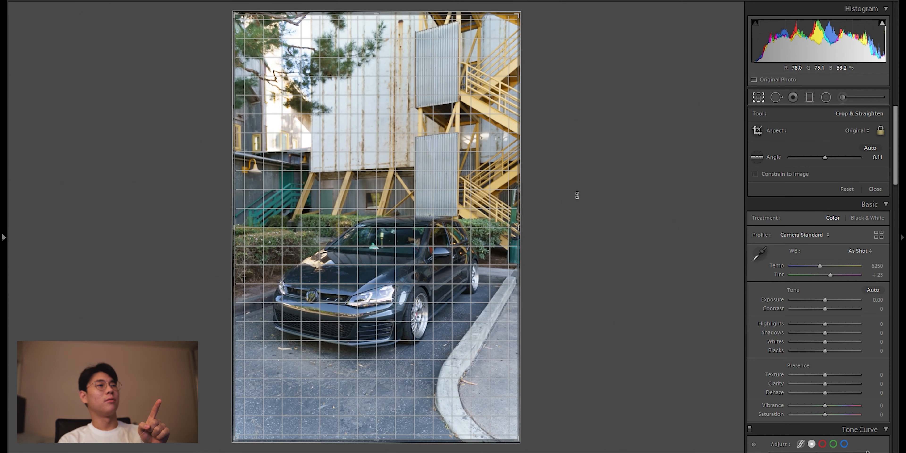
{"action": "left_click_drag", "start_coordinate": [577, 195], "coordinate": [577, 195]}
{"action": "key", "text": "Return"}
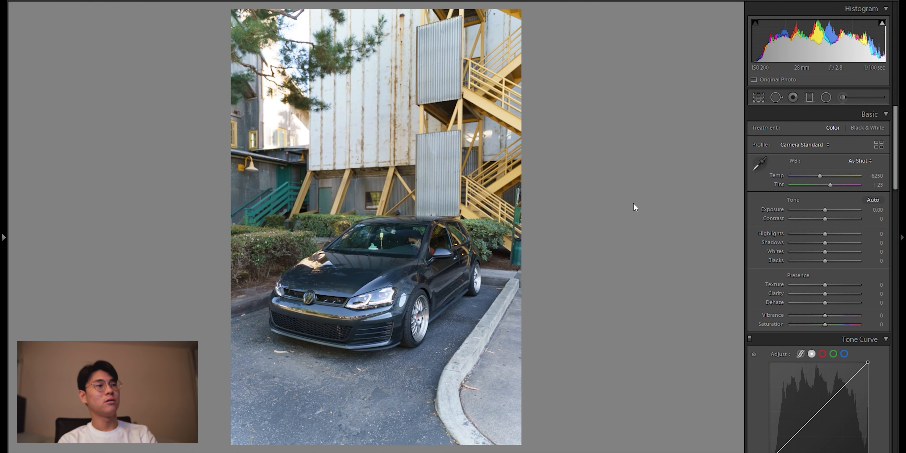
{"action": "left_click", "coordinate": [758, 97]}
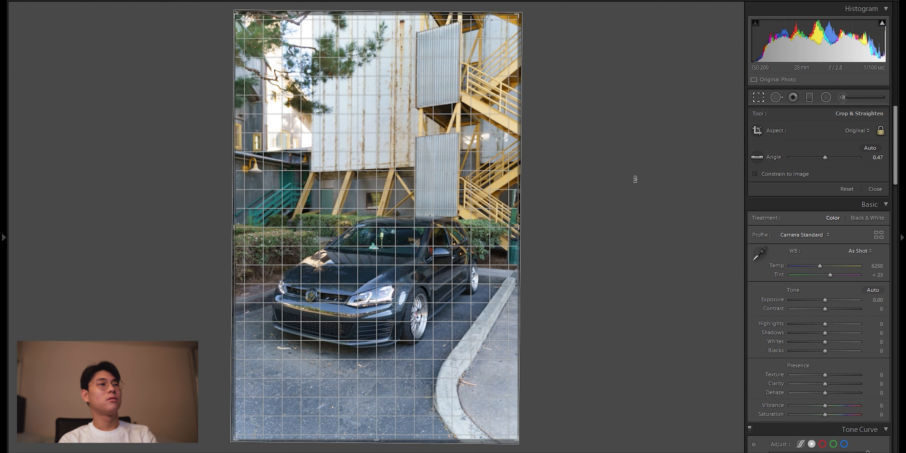
{"action": "key", "text": "Return"}
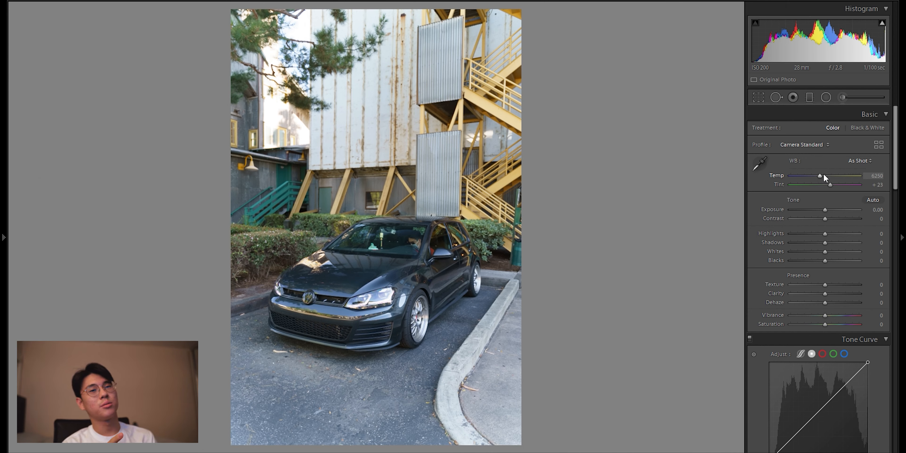
Step: Set the white balance to temperature 5767 and tint +14, with exposure at -1.03 and contrast at +5
{"action": "left_click_drag", "start_coordinate": [820, 175], "coordinate": [817, 178]}
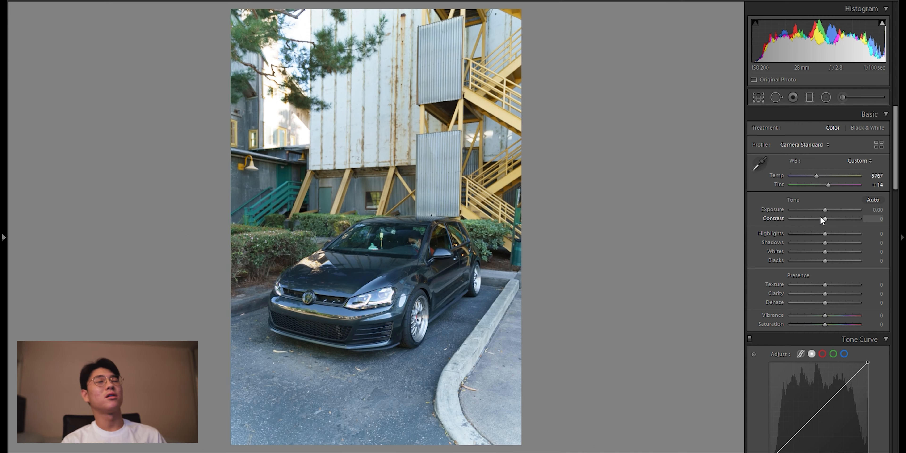
{"action": "left_click_drag", "start_coordinate": [824, 209], "coordinate": [817, 211]}
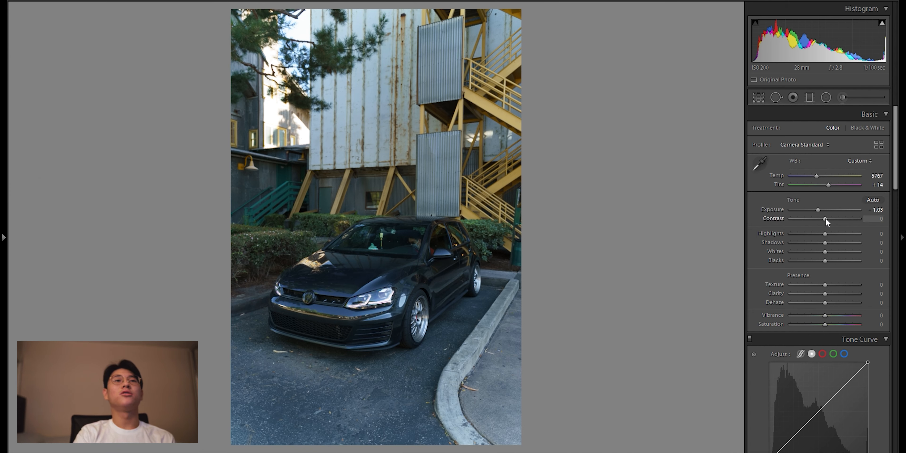
{"action": "left_click_drag", "start_coordinate": [825, 219], "coordinate": [827, 218]}
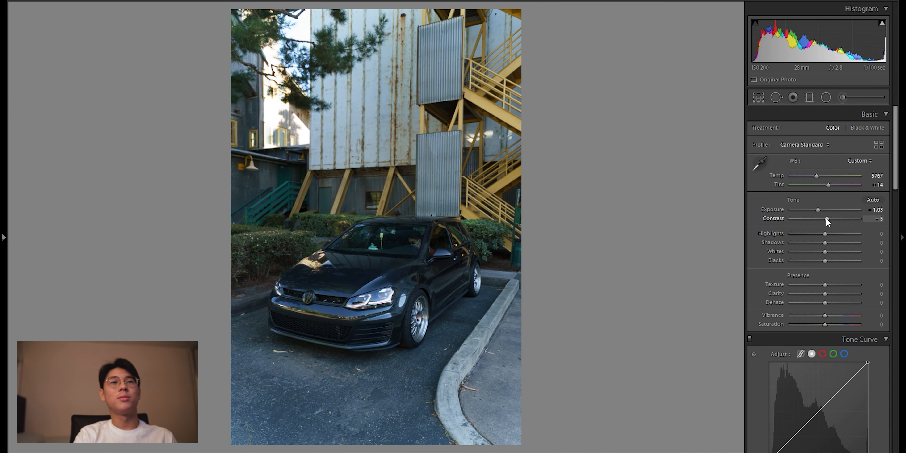
Step: Lower the photo's highlights to -12 and raise its shadows to +11
{"action": "mouse_move", "coordinate": [827, 231]}
{"action": "left_mouse_down"}
{"action": "mouse_move", "coordinate": [815, 231]}
{"action": "mouse_move", "coordinate": [827, 233]}
{"action": "left_mouse_up"}
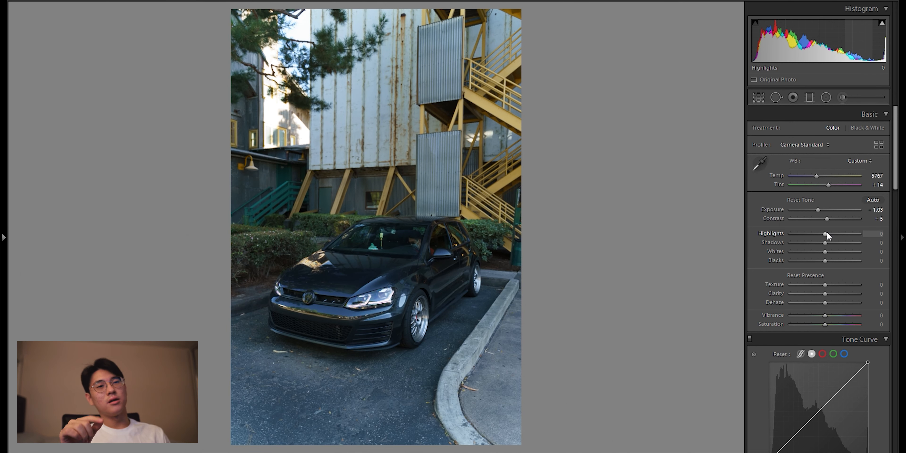
{"action": "left_click_drag", "start_coordinate": [827, 234], "coordinate": [824, 235]}
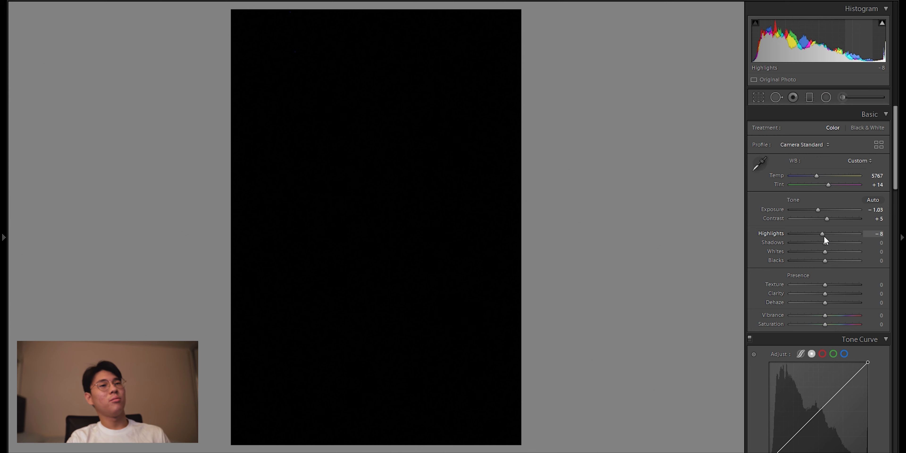
{"action": "left_click_drag", "start_coordinate": [823, 237], "coordinate": [823, 237]}
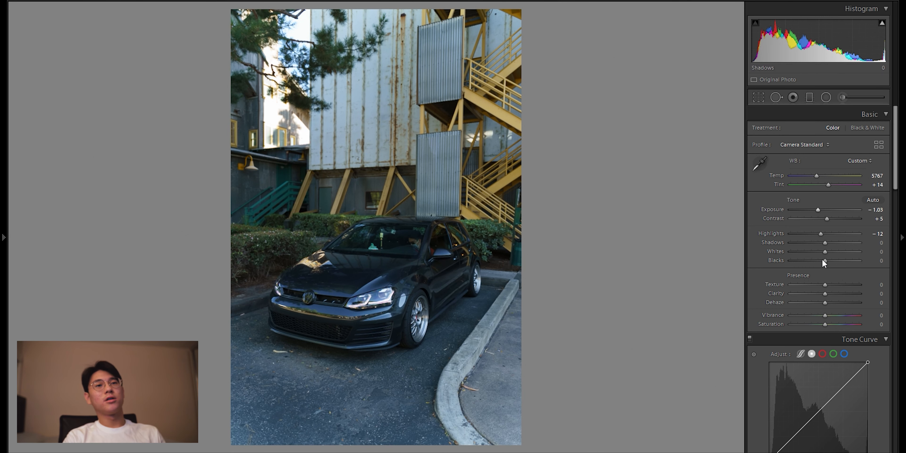
{"action": "left_click_drag", "start_coordinate": [825, 242], "coordinate": [830, 243]}
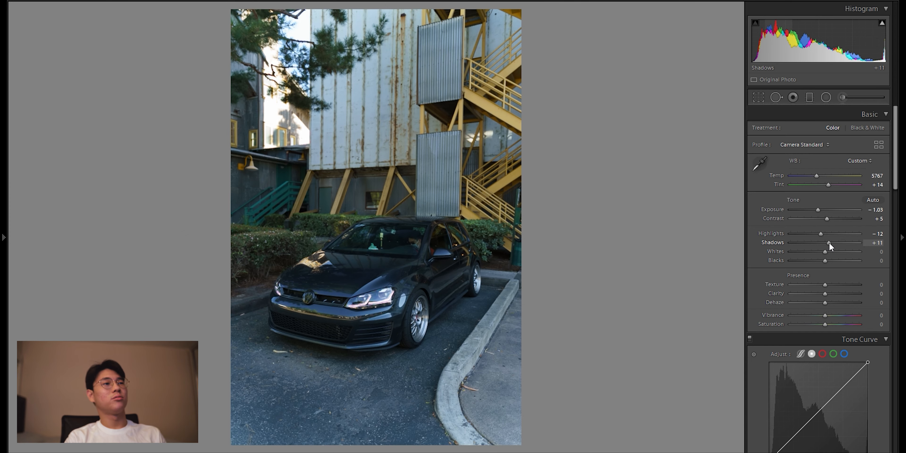
Step: Examine the shadow detail around the car's front wheel, bumper and side skirt up close
{"action": "left_click", "coordinate": [388, 336]}
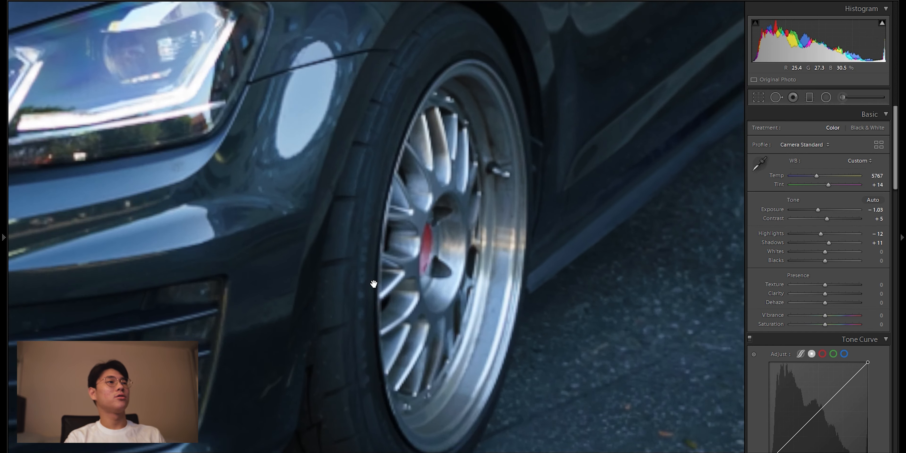
{"action": "left_click_drag", "start_coordinate": [373, 292], "coordinate": [350, 329]}
{"action": "left_click_drag", "start_coordinate": [361, 429], "coordinate": [372, 211]}
{"action": "left_click_drag", "start_coordinate": [433, 98], "coordinate": [523, 282]}
{"action": "left_click", "coordinate": [523, 282]}
{"action": "left_click", "coordinate": [420, 307]}
{"action": "left_click_drag", "start_coordinate": [516, 380], "coordinate": [314, 306]}
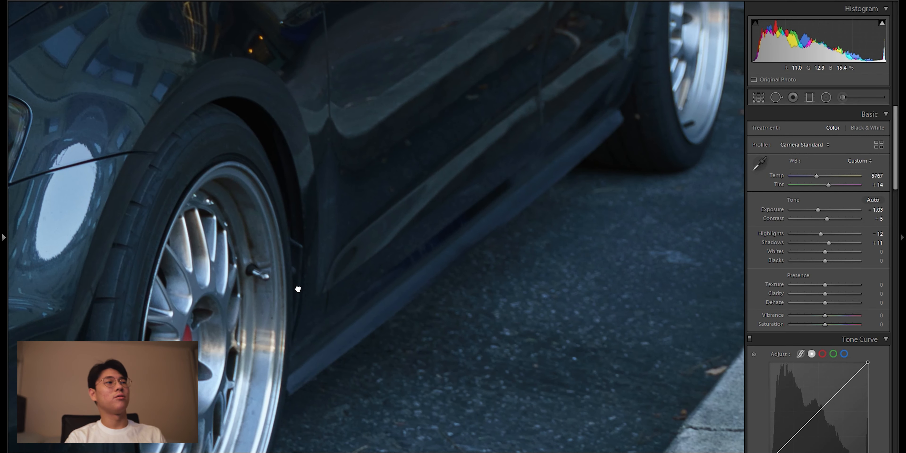
{"action": "left_click", "coordinate": [298, 290]}
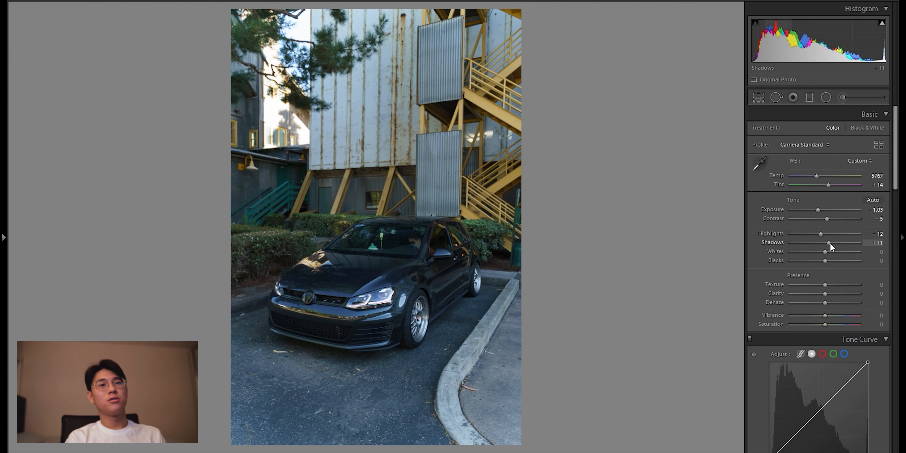
Step: Set the shadows to +10 and the whites to -45, undoing a trial of whites at -10
{"action": "left_click_drag", "start_coordinate": [830, 243], "coordinate": [830, 243]}
{"action": "left_click", "coordinate": [875, 252]}
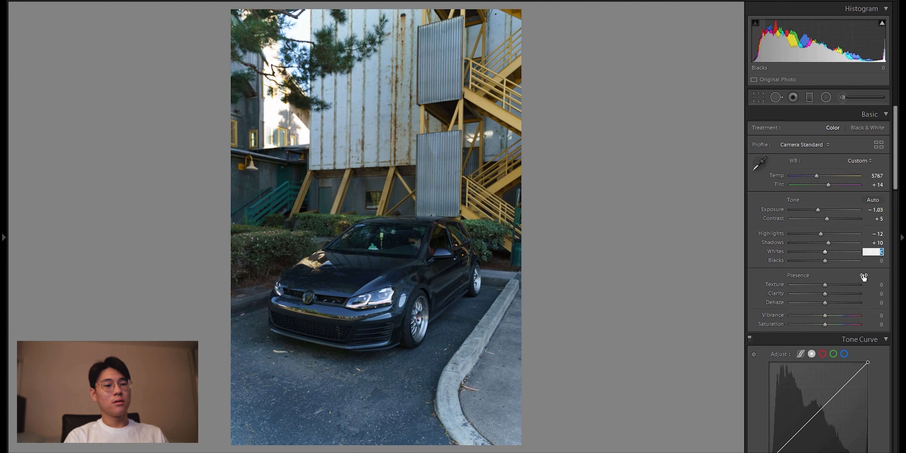
{"action": "type", "text": "-45"}
{"action": "key", "text": "Return"}
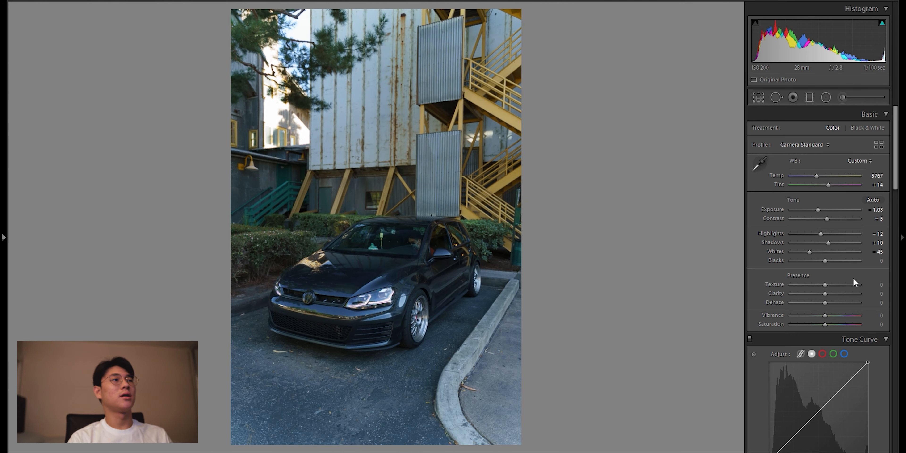
{"action": "left_click_drag", "start_coordinate": [810, 252], "coordinate": [820, 256]}
{"action": "key", "text": "ctrl+z"}
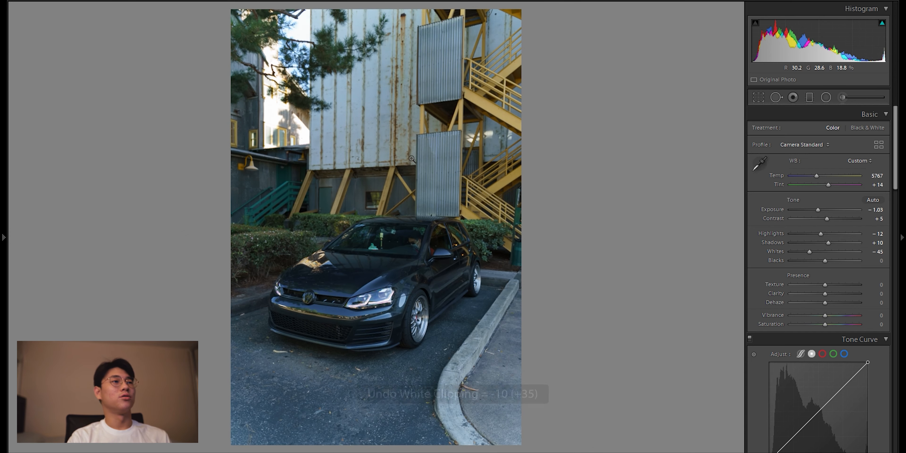
Step: Set the blacks to -5 and try a strong clarity of +53 on the photo
{"action": "mouse_move", "coordinate": [825, 261]}
{"action": "left_mouse_down"}
{"action": "mouse_move", "coordinate": [833, 262]}
{"action": "mouse_move", "coordinate": [823, 262]}
{"action": "left_mouse_up"}
{"action": "left_click_drag", "start_coordinate": [825, 294], "coordinate": [844, 291]}
{"action": "left_click_drag", "start_coordinate": [303, 258], "coordinate": [230, 31]}
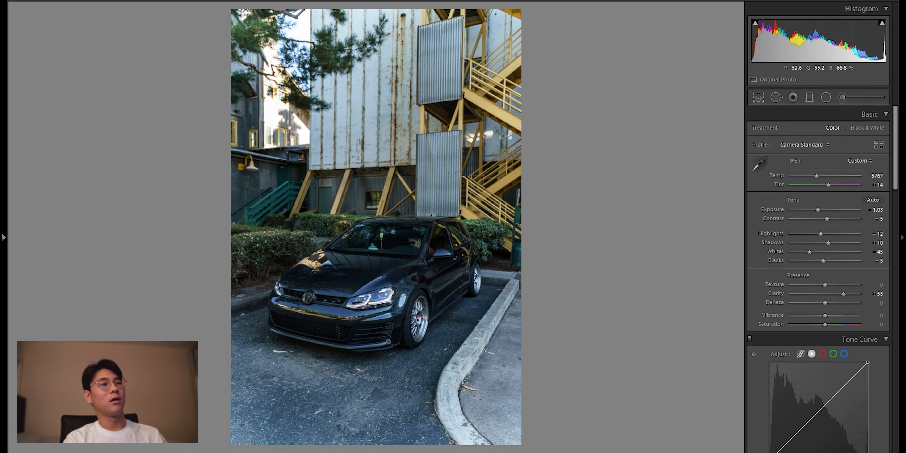
{"action": "left_click", "coordinate": [352, 346]}
{"action": "left_click", "coordinate": [423, 257]}
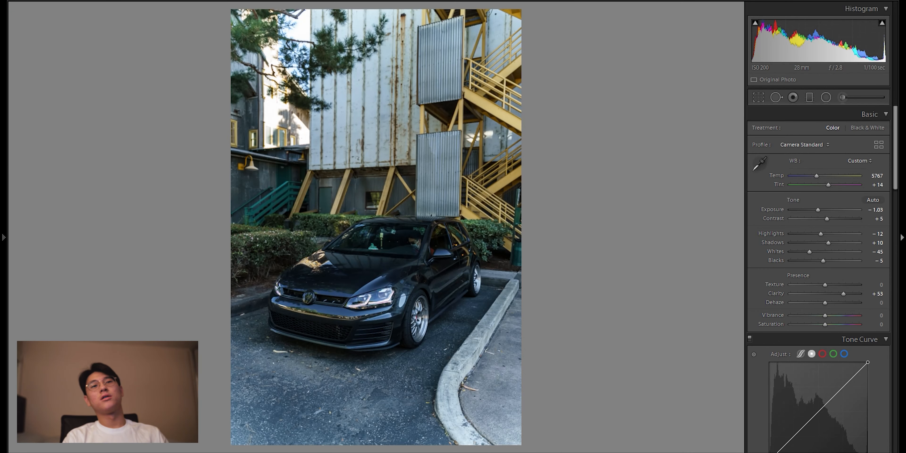
Step: Set the clarity to +5, with color intensity at vibrance +10 and saturation -36
{"action": "left_click_drag", "start_coordinate": [843, 293], "coordinate": [813, 328]}
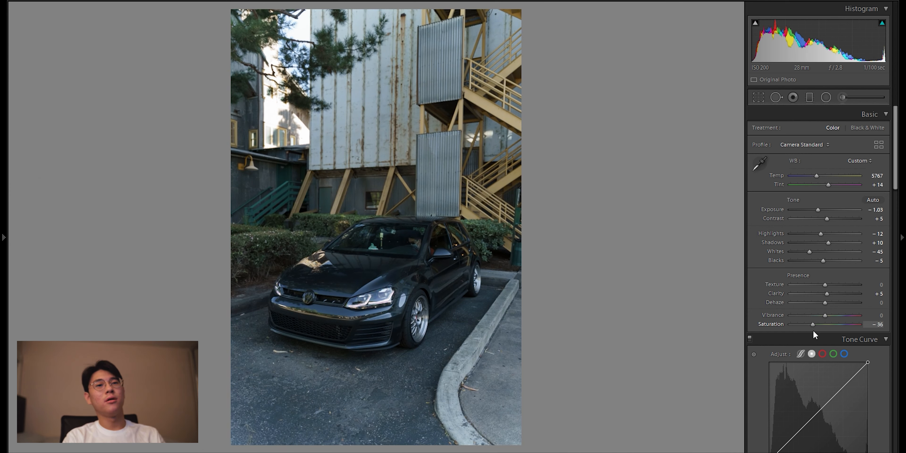
{"action": "left_click_drag", "start_coordinate": [827, 316], "coordinate": [830, 315]}
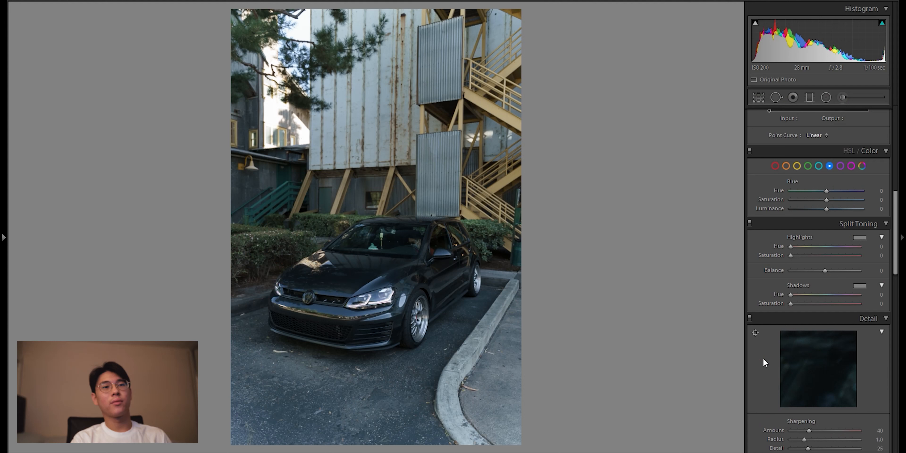
{"action": "scroll", "coordinate": [763, 357], "scroll_direction": "up", "scroll_amount": 3}
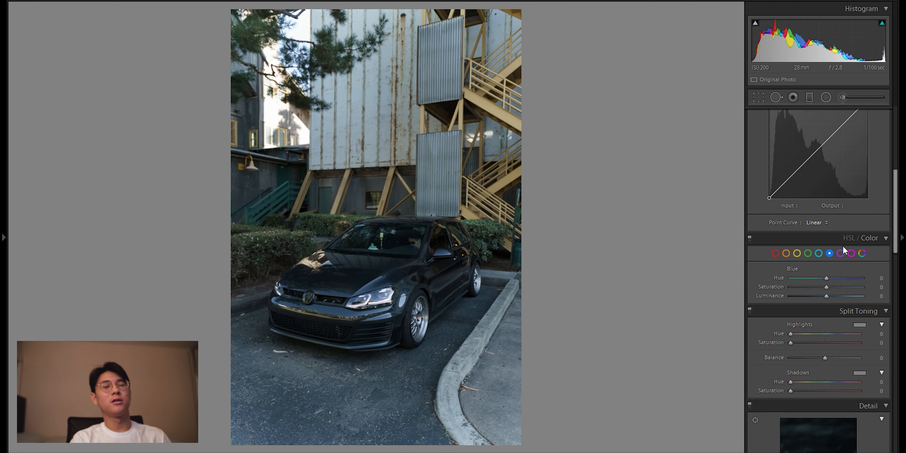
{"action": "left_click", "coordinate": [797, 253]}
{"action": "left_click", "coordinate": [787, 254]}
{"action": "left_click", "coordinate": [778, 253]}
{"action": "scroll", "coordinate": [750, 332], "scroll_direction": "up", "scroll_amount": 8}
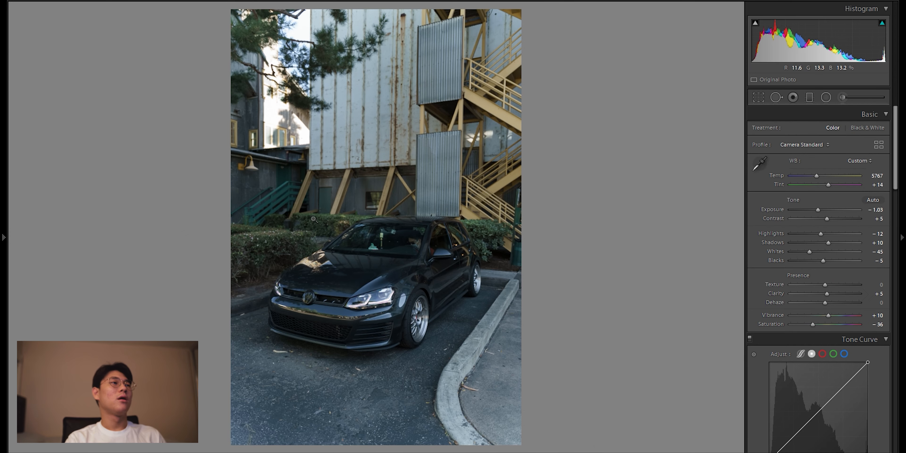
Step: Examine the edited photo up close, including the car's grille, badge, headlight and front fender
{"action": "left_click", "coordinate": [274, 203]}
{"action": "left_click_drag", "start_coordinate": [262, 160], "coordinate": [352, 277]}
{"action": "left_click", "coordinate": [355, 278]}
{"action": "left_click", "coordinate": [335, 248]}
{"action": "left_click", "coordinate": [480, 165]}
{"action": "left_click", "coordinate": [497, 180]}
{"action": "left_click", "coordinate": [498, 180]}
{"action": "left_click", "coordinate": [387, 338]}
{"action": "left_click", "coordinate": [387, 338]}
{"action": "left_click", "coordinate": [349, 332]}
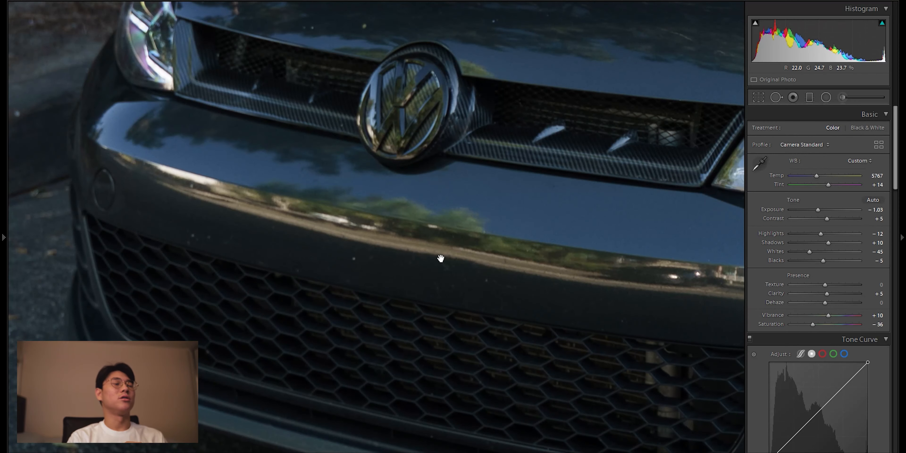
{"action": "left_click_drag", "start_coordinate": [541, 240], "coordinate": [273, 370]}
{"action": "left_click_drag", "start_coordinate": [538, 221], "coordinate": [125, 265]}
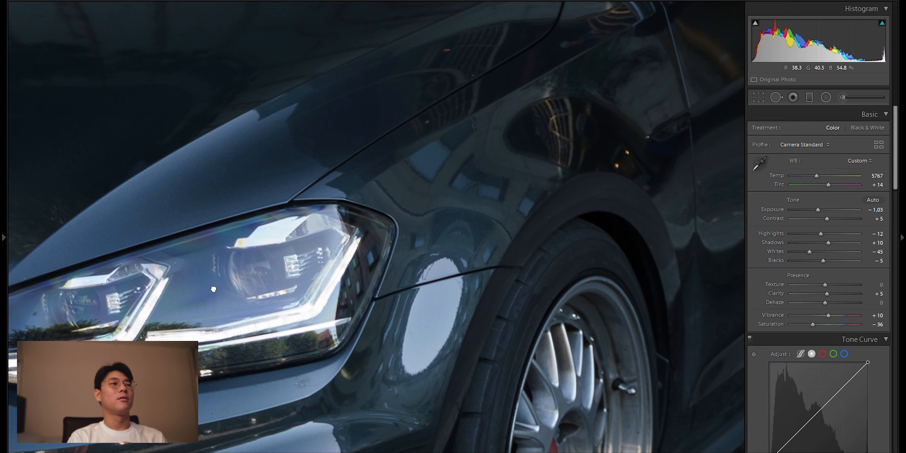
Step: Add a midpoint to the tone curve at input 125, output 126
{"action": "left_click", "coordinate": [213, 290]}
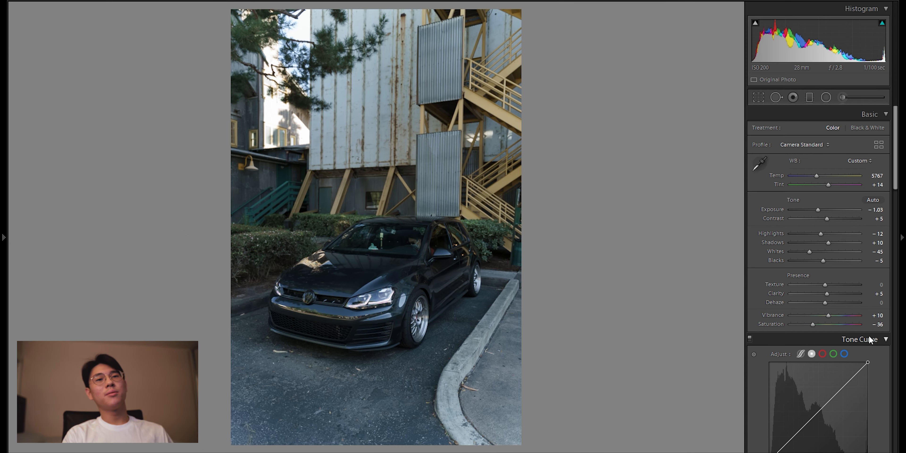
{"action": "left_click", "coordinate": [460, 201]}
{"action": "left_click", "coordinate": [469, 216]}
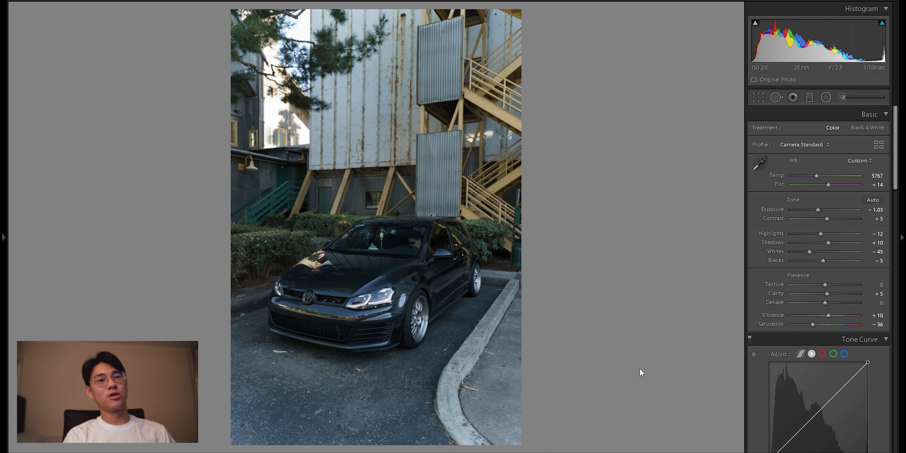
{"action": "scroll", "coordinate": [816, 331], "scroll_direction": "down", "scroll_amount": 3}
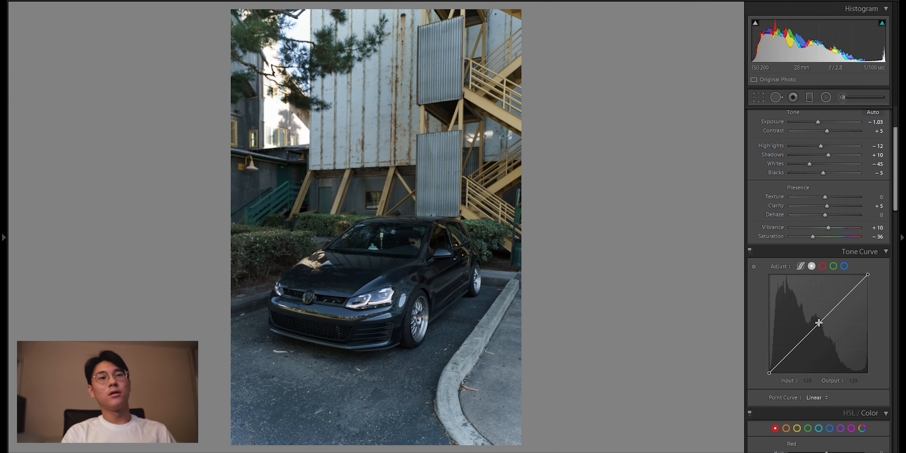
{"action": "left_click", "coordinate": [819, 322]}
{"action": "left_click_drag", "start_coordinate": [819, 323], "coordinate": [818, 325]}
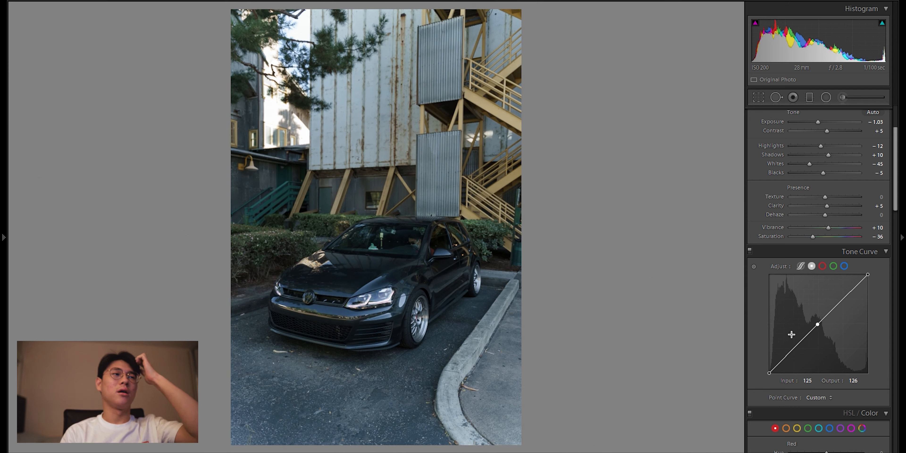
Step: Try a faded-black tone curve by lifting its black end and placing shadow points, the darkest at input 17, output 22
{"action": "scroll", "coordinate": [791, 335], "scroll_direction": "down", "scroll_amount": 3}
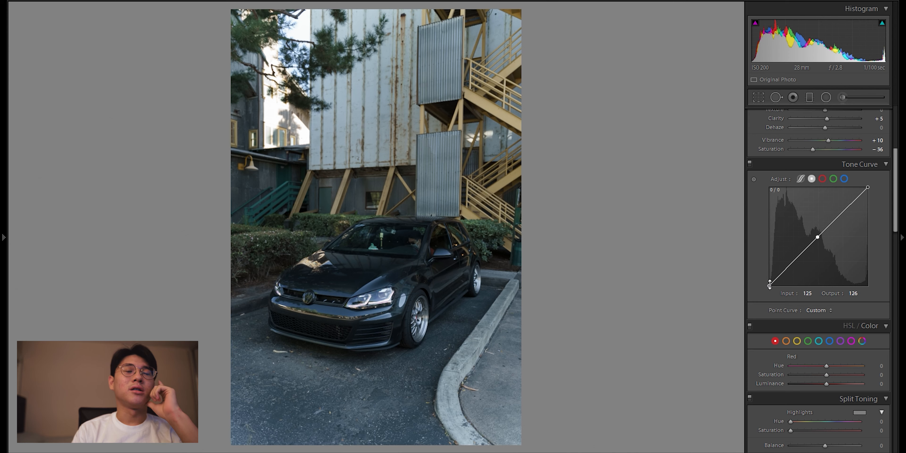
{"action": "mouse_move", "coordinate": [770, 284]}
{"action": "left_mouse_down"}
{"action": "mouse_move", "coordinate": [768, 275]}
{"action": "mouse_move", "coordinate": [779, 276]}
{"action": "left_mouse_up"}
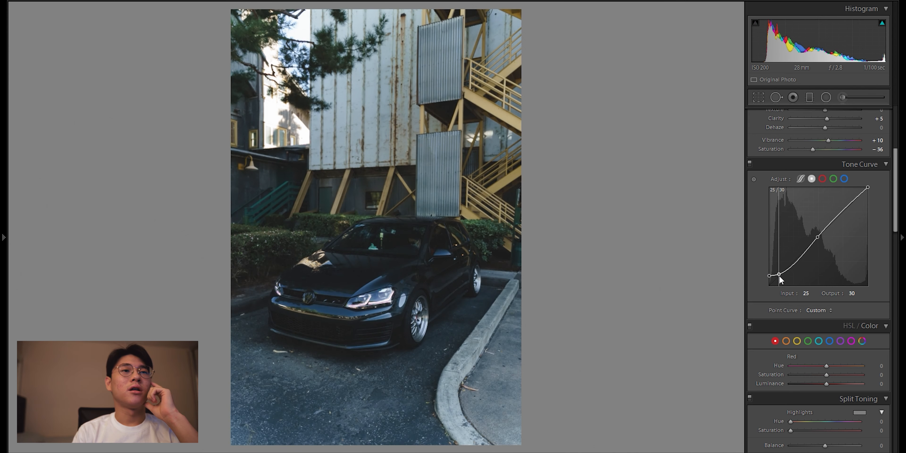
{"action": "left_click", "coordinate": [795, 262]}
{"action": "left_click_drag", "start_coordinate": [769, 276], "coordinate": [776, 279]}
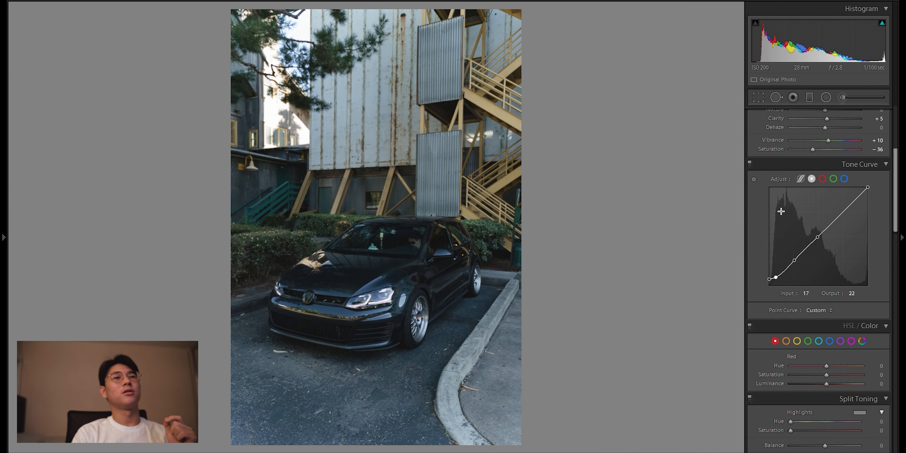
Step: Compare the photo with the tone curve off and on, and examine the car's front up close
{"action": "left_click", "coordinate": [749, 162]}
{"action": "left_click", "coordinate": [749, 163]}
{"action": "left_click", "coordinate": [749, 162]}
{"action": "left_click", "coordinate": [750, 162]}
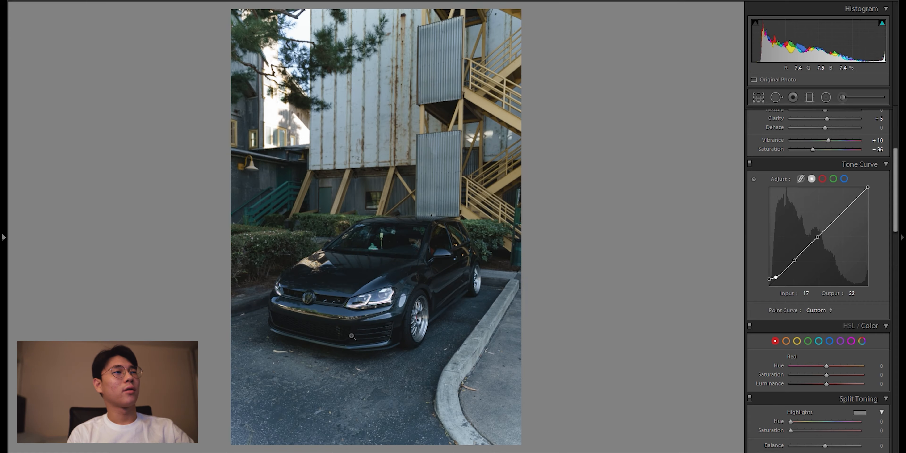
{"action": "left_click", "coordinate": [353, 337]}
{"action": "left_click_drag", "start_coordinate": [208, 296], "coordinate": [384, 283]}
{"action": "left_click", "coordinate": [383, 283]}
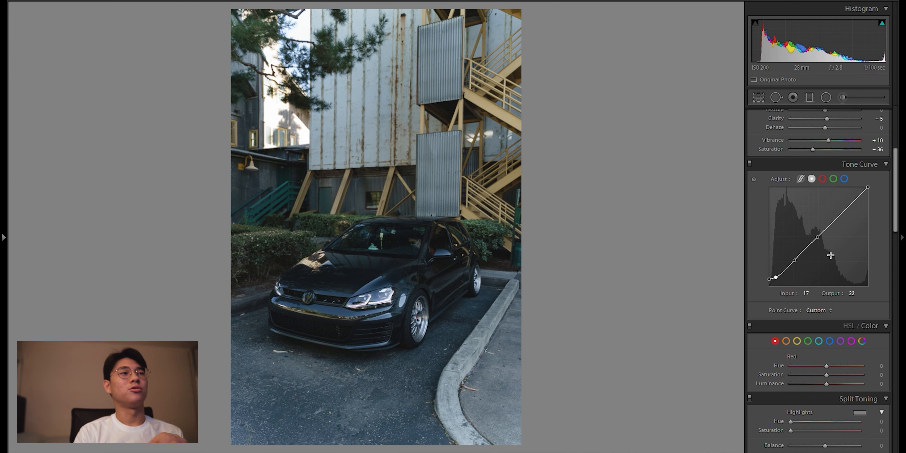
Step: Undo the tone curve toggles and the shadow point edits, keeping the curve's midpoint
{"action": "key", "text": "ctrl+z"}
{"action": "key", "text": "ctrl+z"}
{"action": "key", "text": "ctrl+z"}
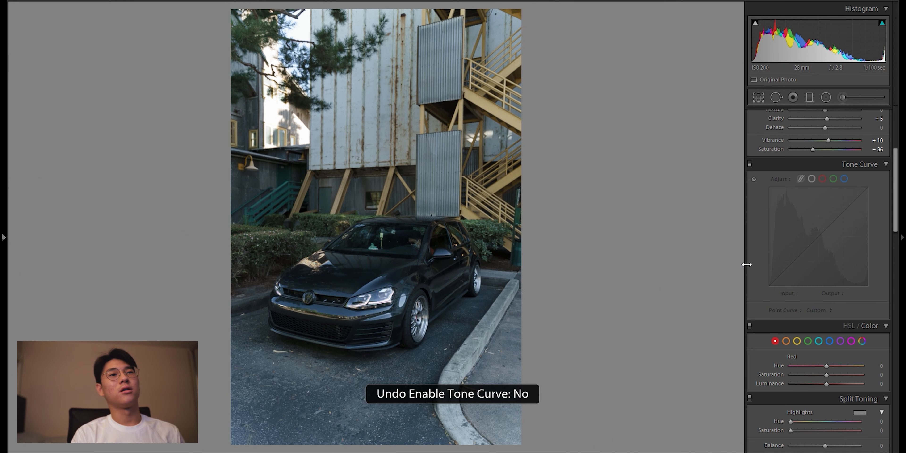
{"action": "key", "text": "ctrl+z"}
{"action": "key", "text": "ctrl+z"}
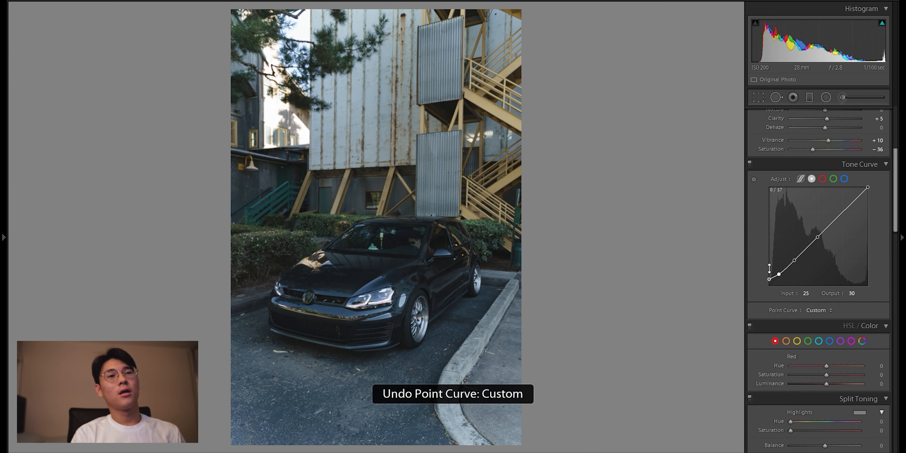
{"action": "key", "text": "ctrl+z"}
Step: Set the tone curve's black point to input 8, output 13, and add a highlight point at input 194, output 200
{"action": "left_click_drag", "start_coordinate": [769, 276], "coordinate": [773, 282]}
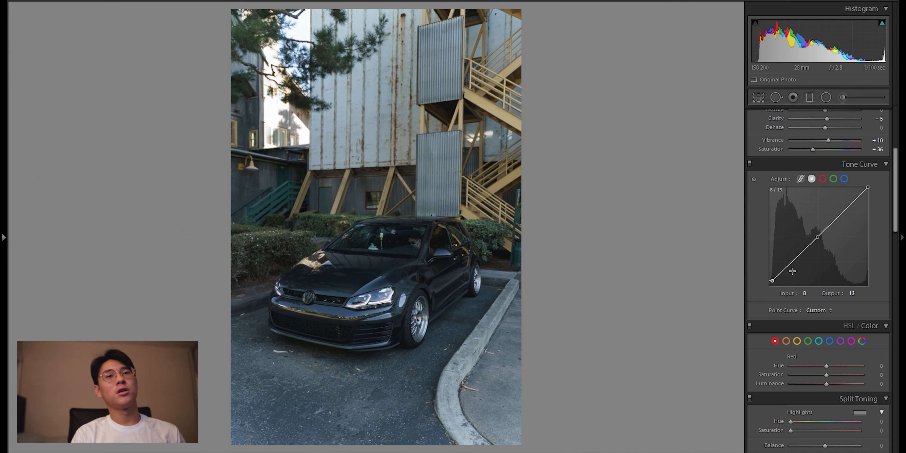
{"action": "mouse_move", "coordinate": [842, 213]}
{"action": "left_mouse_down"}
{"action": "mouse_move", "coordinate": [849, 217]}
{"action": "mouse_move", "coordinate": [846, 209]}
{"action": "left_mouse_up"}
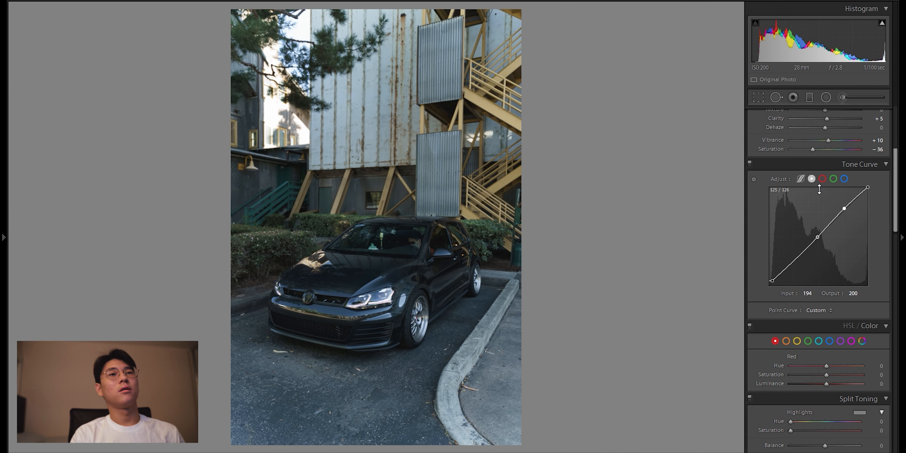
Step: Try lowering the red saturation and reset it to 0
{"action": "scroll", "coordinate": [809, 246], "scroll_direction": "down", "scroll_amount": 5}
{"action": "left_click_drag", "start_coordinate": [827, 287], "coordinate": [757, 286]}
{"action": "double_click", "coordinate": [829, 288]}
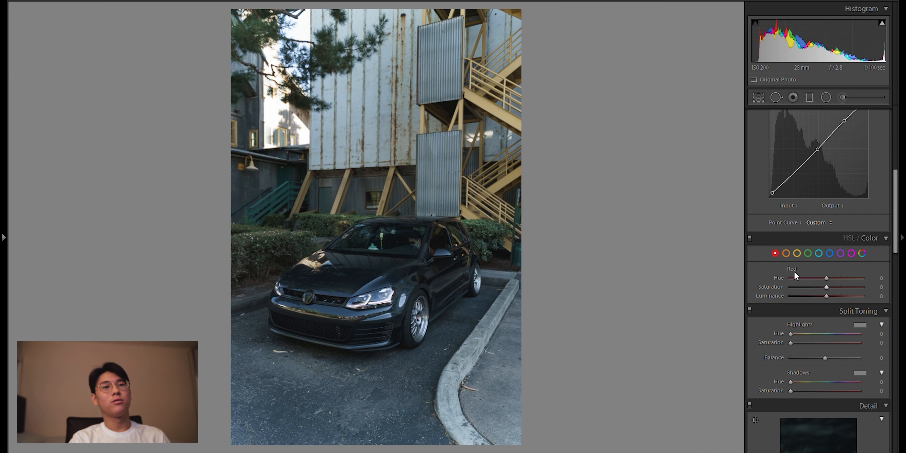
Step: Set the orange hue to -11
{"action": "left_click", "coordinate": [787, 252]}
{"action": "mouse_move", "coordinate": [831, 281]}
{"action": "left_mouse_down"}
{"action": "mouse_move", "coordinate": [812, 278]}
{"action": "mouse_move", "coordinate": [828, 278]}
{"action": "left_mouse_up"}
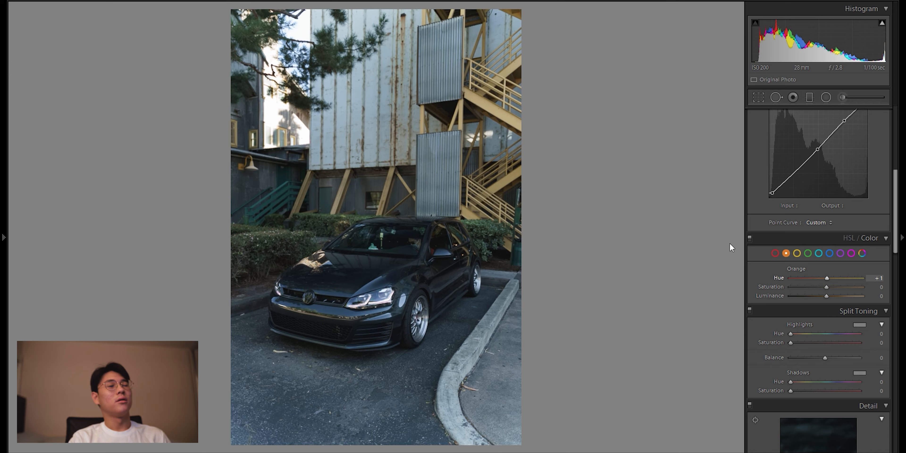
{"action": "left_click", "coordinate": [495, 187]}
{"action": "left_click", "coordinate": [494, 191]}
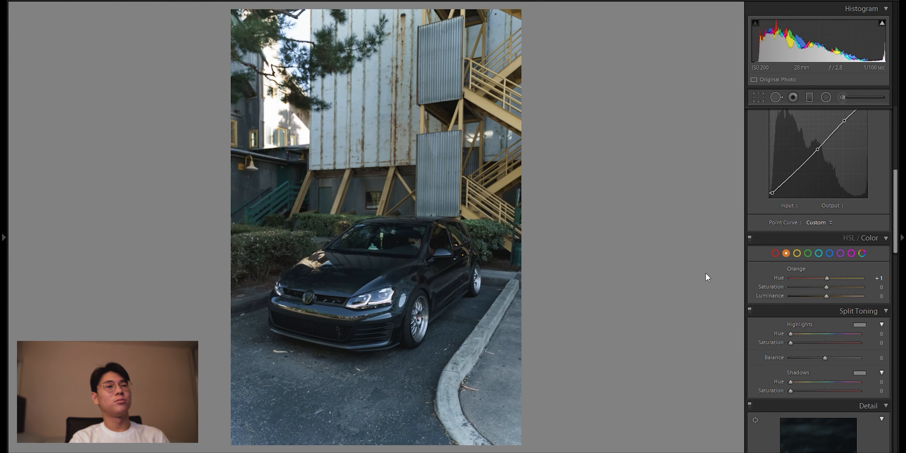
{"action": "left_click_drag", "start_coordinate": [827, 278], "coordinate": [822, 280]}
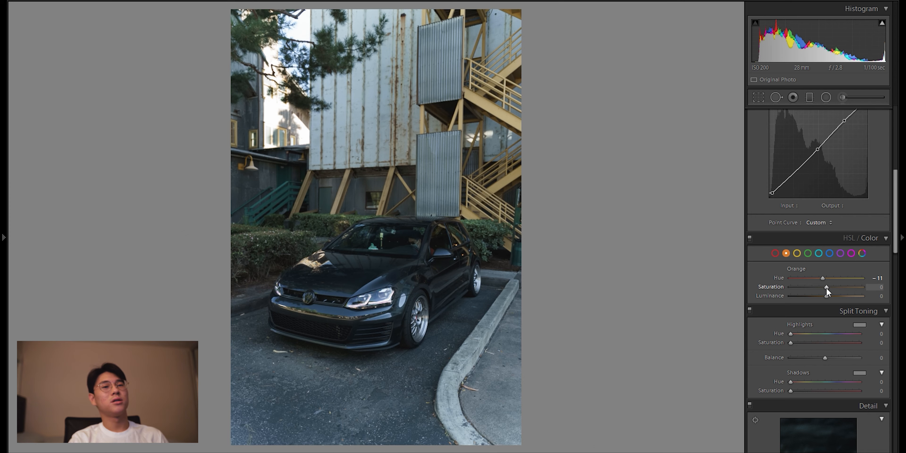
Step: Set the orange saturation to +11 after trying +100, and the orange luminance to -11
{"action": "left_click_drag", "start_coordinate": [826, 287], "coordinate": [838, 289]}
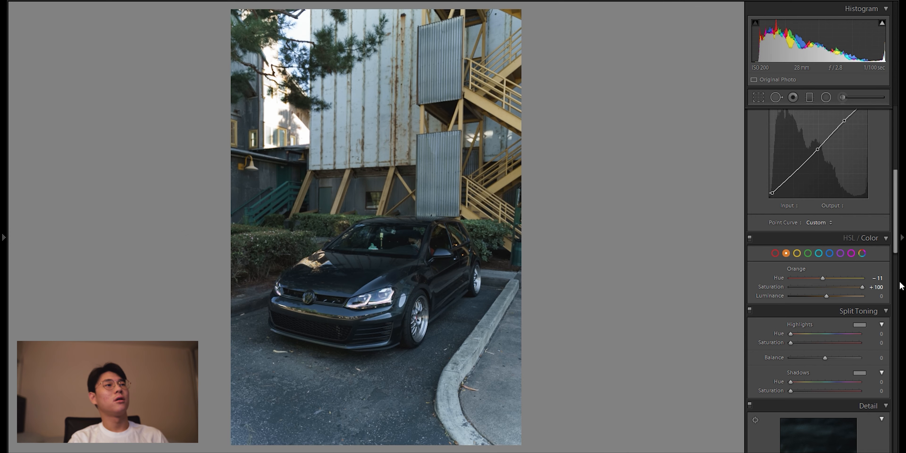
{"action": "left_click", "coordinate": [394, 125]}
{"action": "left_click_drag", "start_coordinate": [394, 125], "coordinate": [366, 267]}
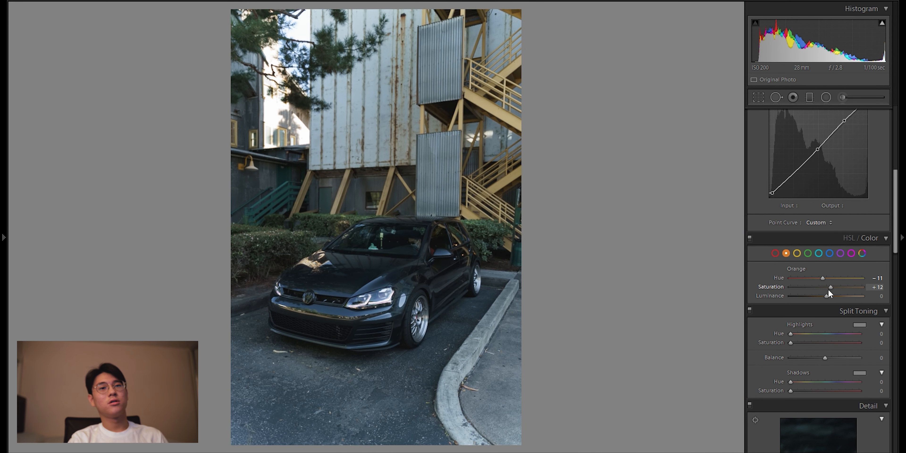
{"action": "left_click", "coordinate": [825, 298]}
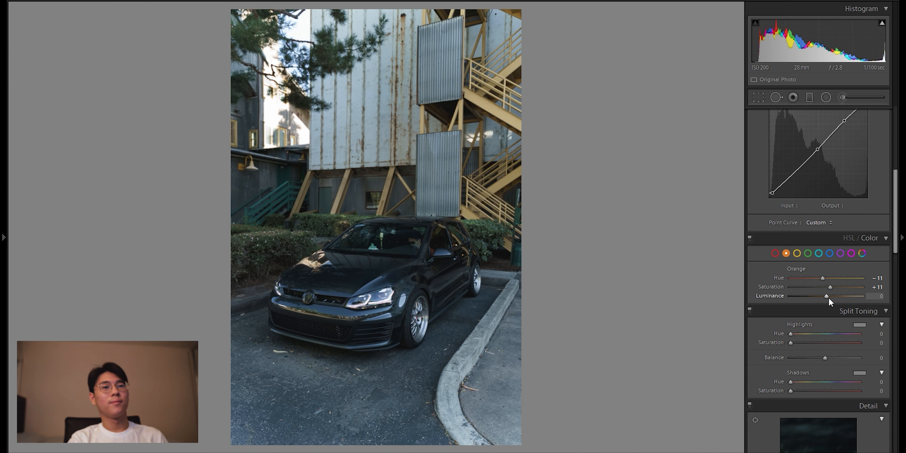
{"action": "left_click_drag", "start_coordinate": [825, 294], "coordinate": [820, 297]}
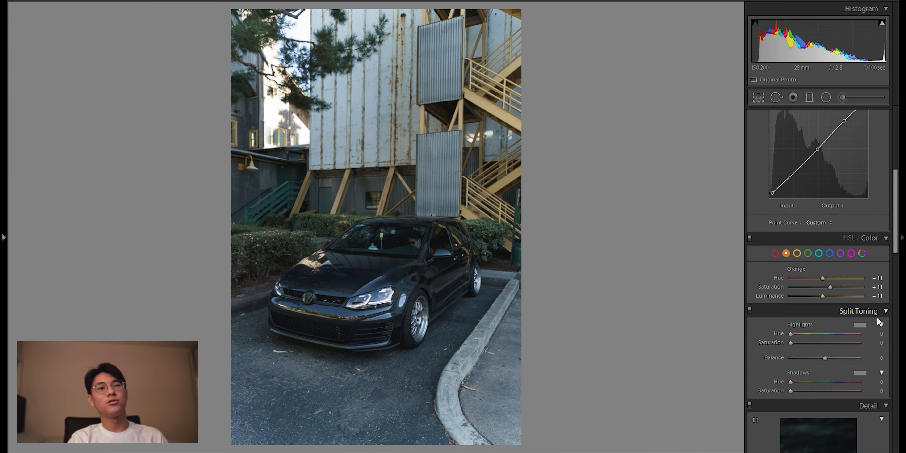
Step: Set the yellows to hue -38, saturation +100 and luminance -17, with the overall saturation at -30
{"action": "left_click", "coordinate": [797, 253]}
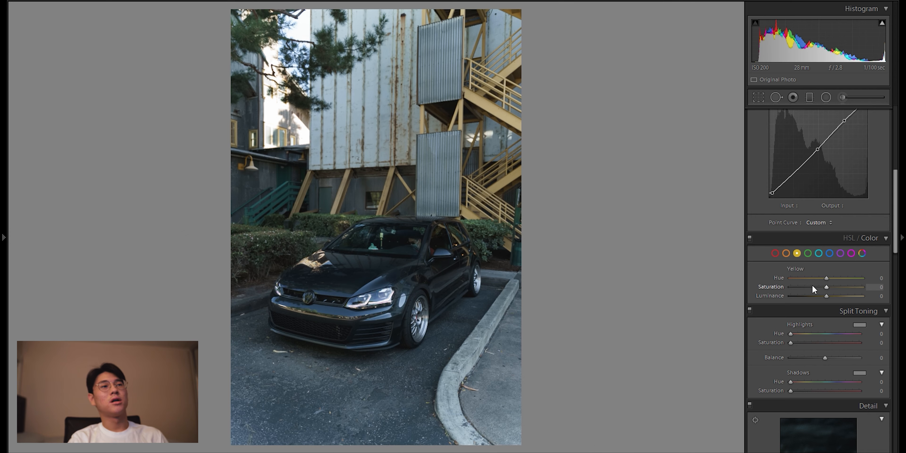
{"action": "left_click", "coordinate": [424, 135]}
{"action": "left_click", "coordinate": [370, 213]}
{"action": "left_click", "coordinate": [327, 192]}
{"action": "left_click", "coordinate": [505, 196]}
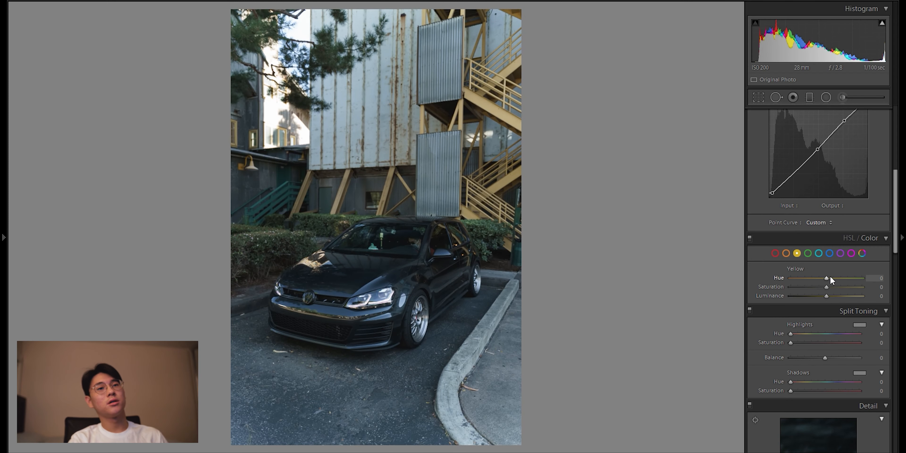
{"action": "left_click_drag", "start_coordinate": [815, 280], "coordinate": [821, 282]}
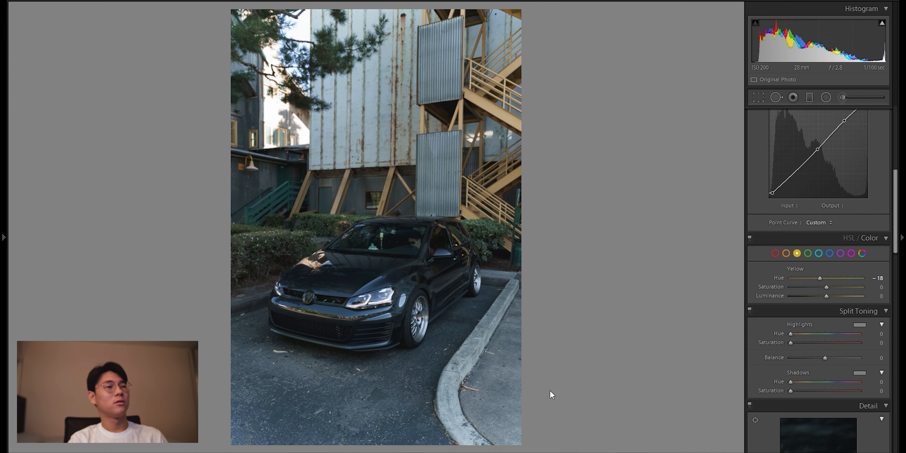
{"action": "left_click_drag", "start_coordinate": [816, 279], "coordinate": [813, 282]}
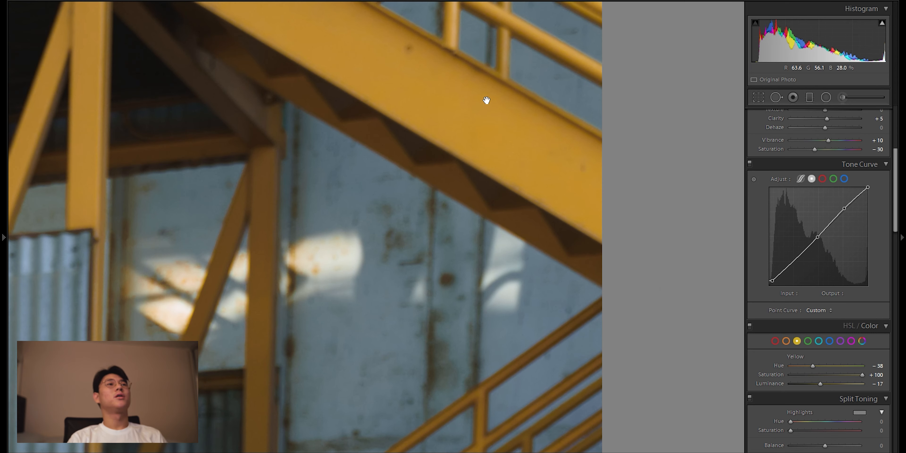
{"action": "left_click", "coordinate": [490, 130]}
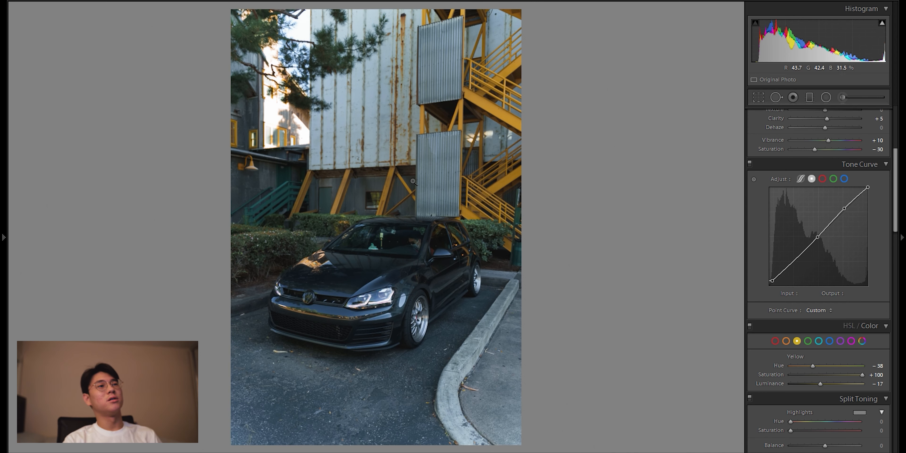
Step: Set the green hue to -100 and check its effect on the hedges beside the car
{"action": "left_click", "coordinate": [809, 341]}
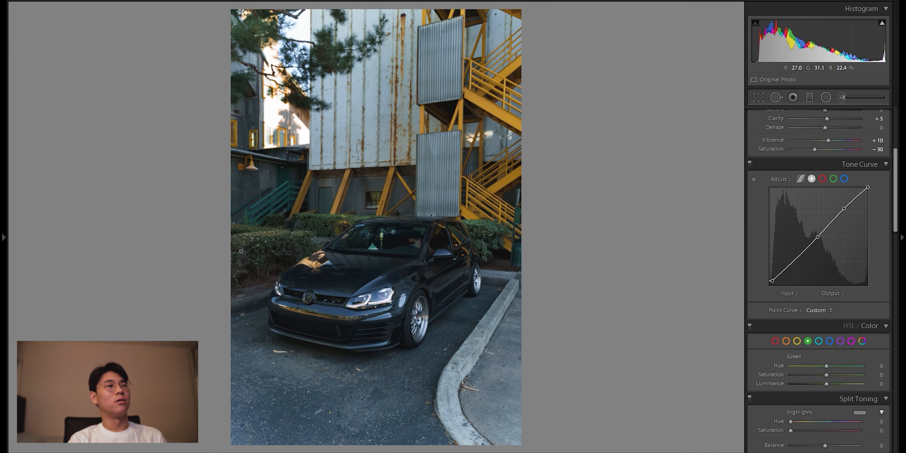
{"action": "left_click", "coordinate": [346, 227]}
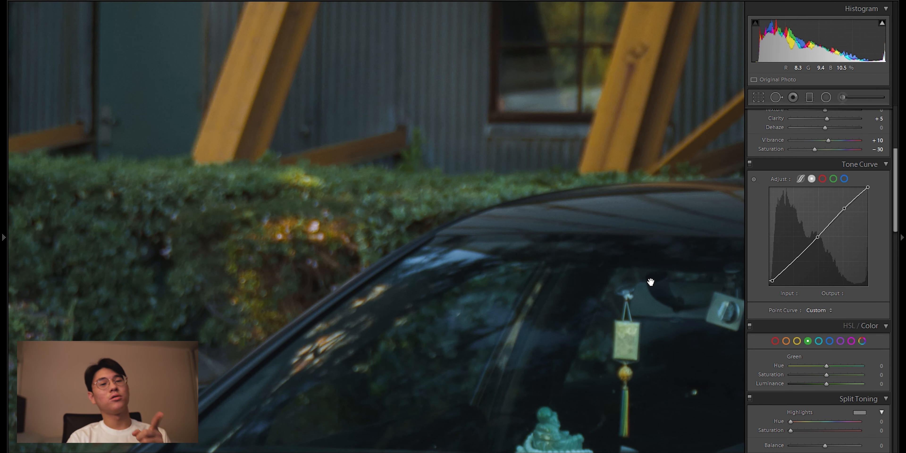
{"action": "left_click", "coordinate": [283, 227]}
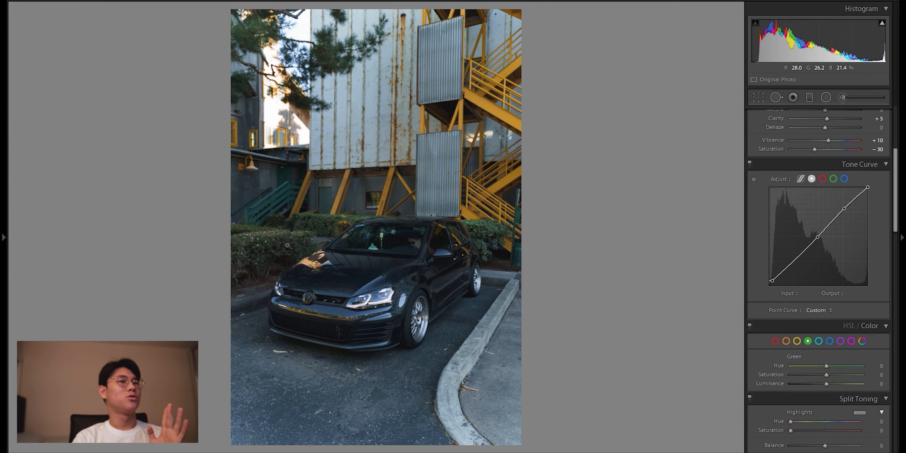
{"action": "left_click_drag", "start_coordinate": [827, 365], "coordinate": [781, 356]}
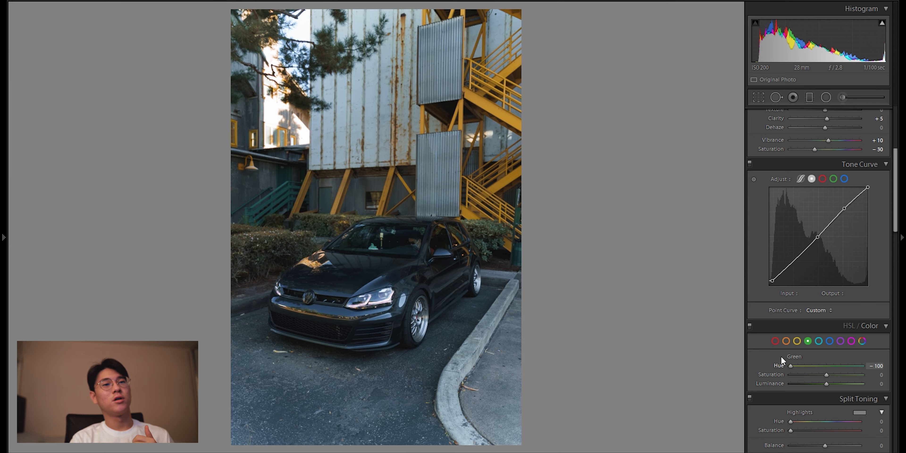
{"action": "left_click", "coordinate": [253, 243]}
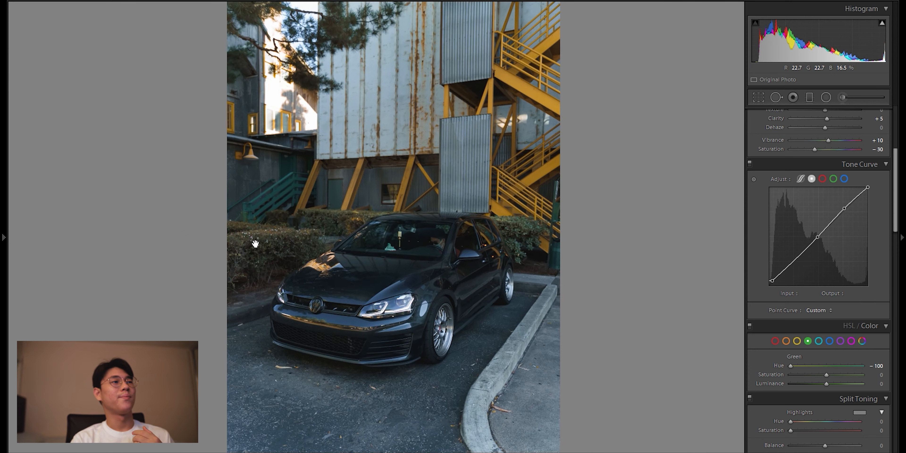
{"action": "left_click", "coordinate": [382, 190]}
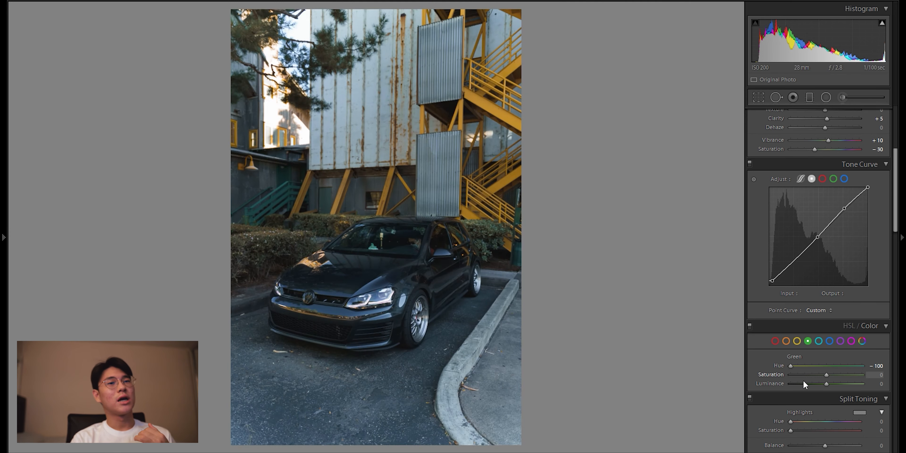
Step: Set the green saturation to -100 and the green luminance to +21, checking the hedge up close
{"action": "left_click_drag", "start_coordinate": [826, 375], "coordinate": [758, 376]}
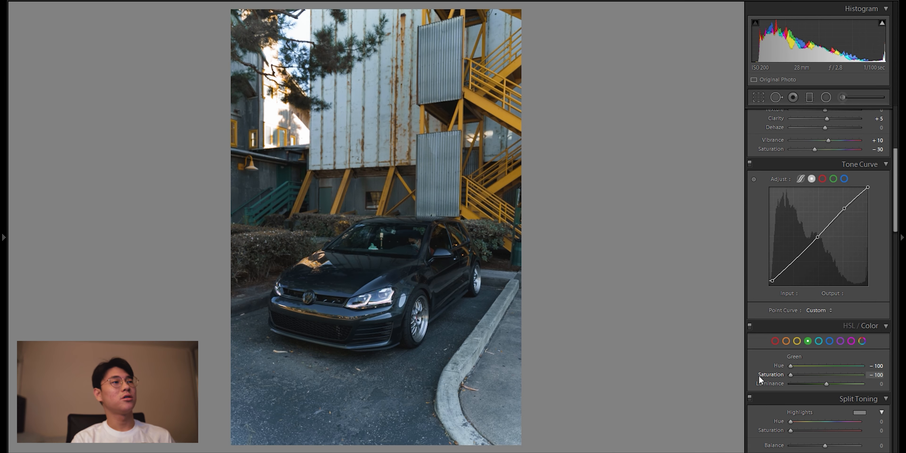
{"action": "left_click", "coordinate": [280, 244]}
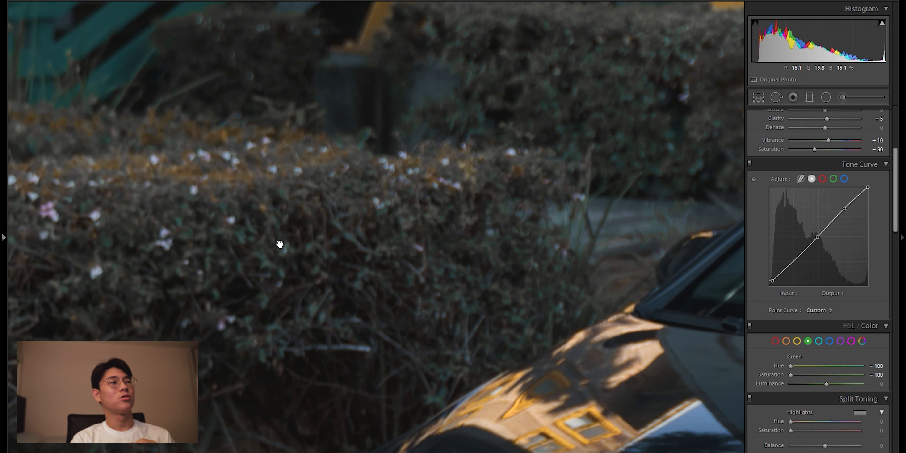
{"action": "mouse_move", "coordinate": [826, 383]}
{"action": "left_mouse_down"}
{"action": "mouse_move", "coordinate": [849, 384]}
{"action": "mouse_move", "coordinate": [834, 383]}
{"action": "left_mouse_up"}
{"action": "left_click", "coordinate": [515, 285]}
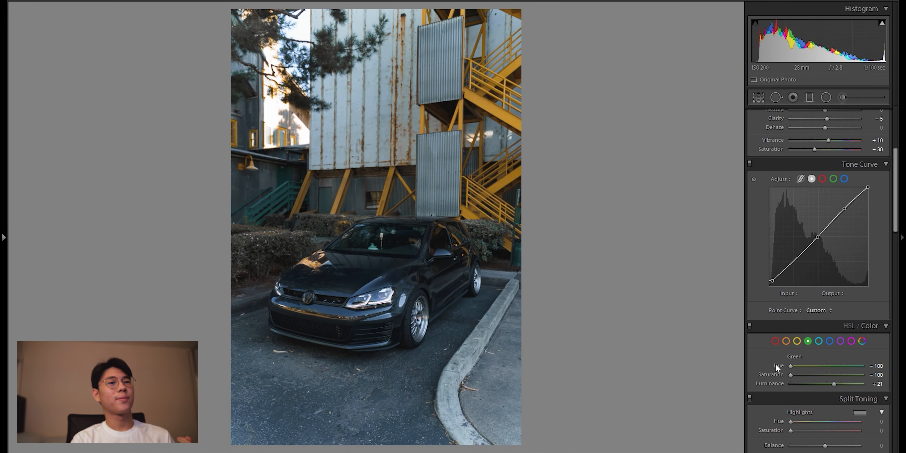
Step: Set the aqua hue to +18, checking its effect on the ornament behind the windshield
{"action": "left_click", "coordinate": [819, 340]}
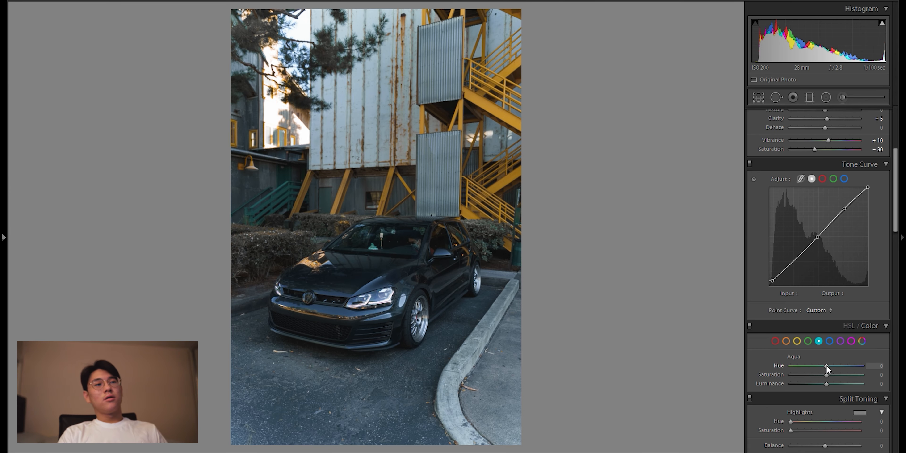
{"action": "left_click", "coordinate": [415, 269]}
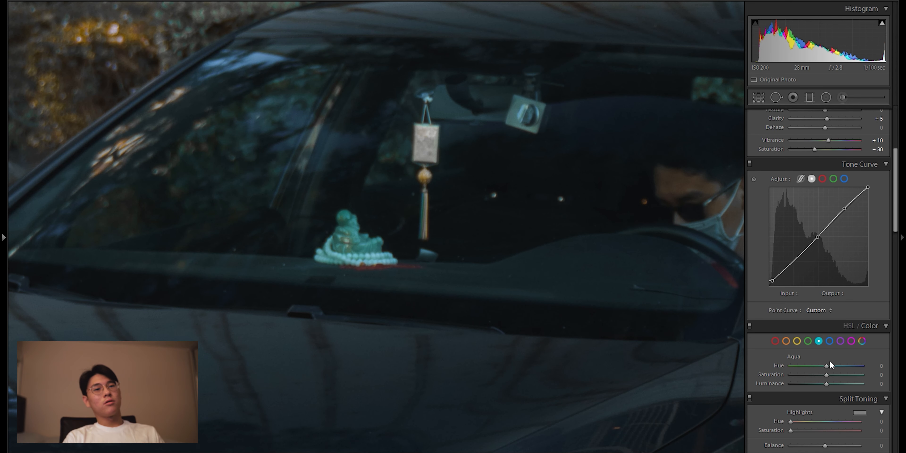
{"action": "mouse_move", "coordinate": [835, 365]}
{"action": "left_mouse_down"}
{"action": "mouse_move", "coordinate": [746, 359]}
{"action": "mouse_move", "coordinate": [855, 367]}
{"action": "mouse_move", "coordinate": [823, 366]}
{"action": "mouse_move", "coordinate": [833, 366]}
{"action": "left_mouse_up"}
{"action": "left_click", "coordinate": [452, 247]}
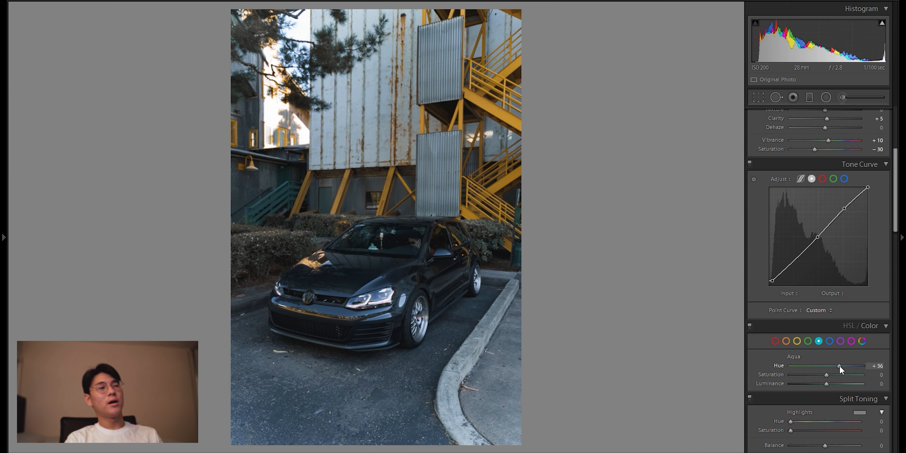
{"action": "left_click_drag", "start_coordinate": [839, 366], "coordinate": [833, 366]}
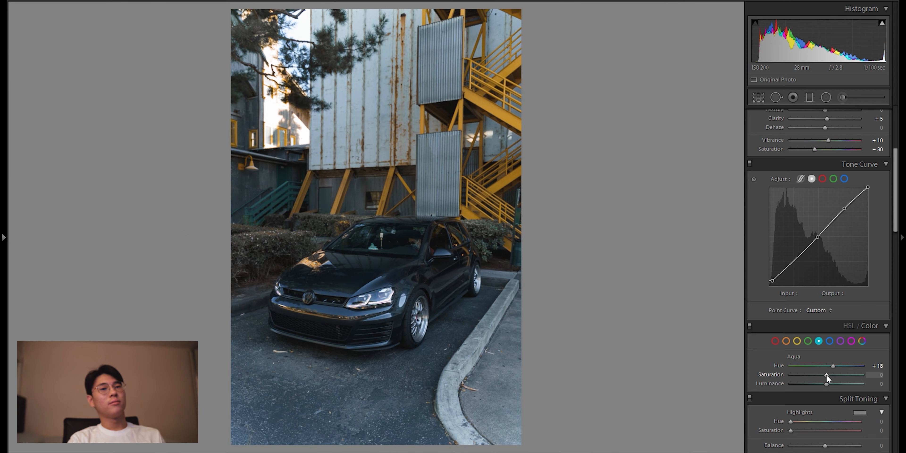
Step: Inspect the aqua tones inside the car up close and set the aqua saturation to -100
{"action": "left_click", "coordinate": [378, 247]}
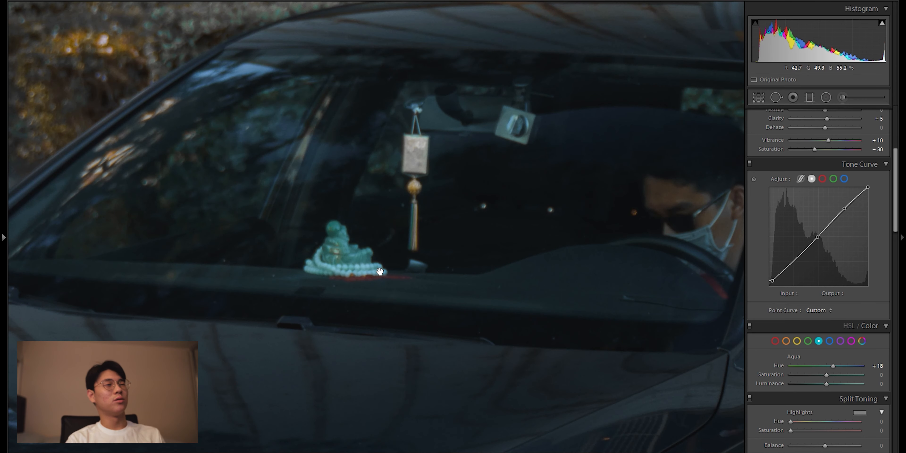
{"action": "left_click", "coordinate": [447, 237]}
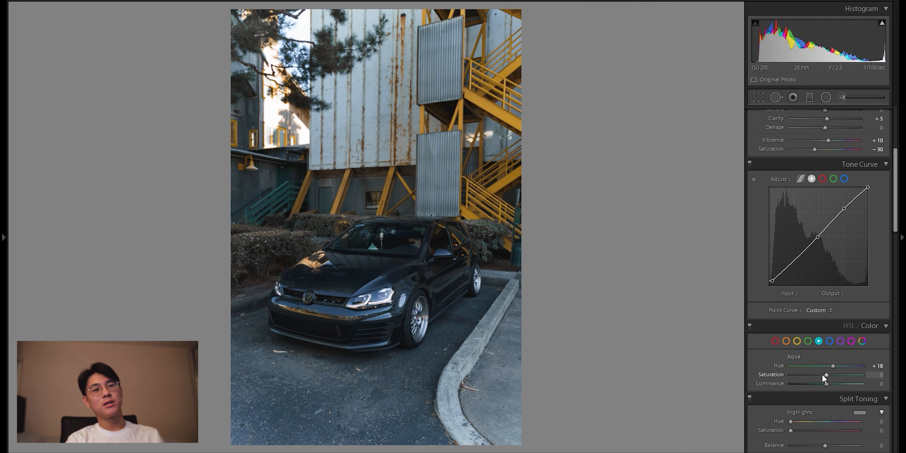
{"action": "left_click_drag", "start_coordinate": [825, 374], "coordinate": [704, 372]}
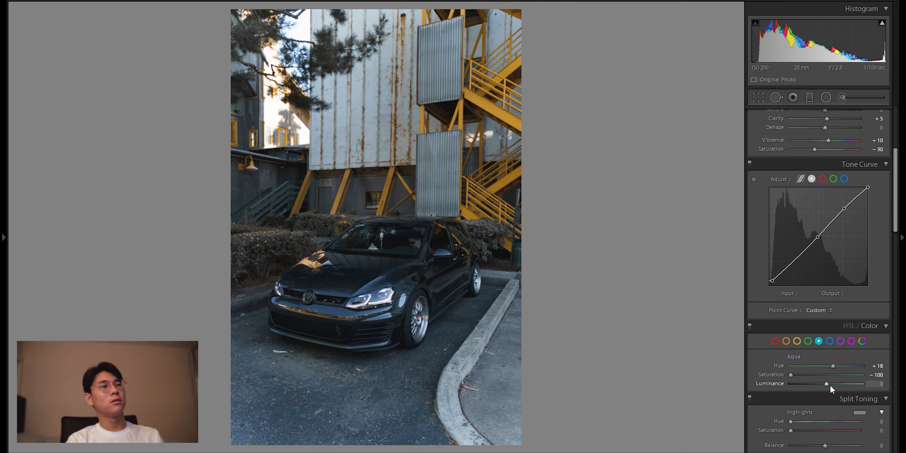
Step: Switch to the blue color adjustments and examine the blue tones across the car and its surroundings up close
{"action": "left_click", "coordinate": [830, 341]}
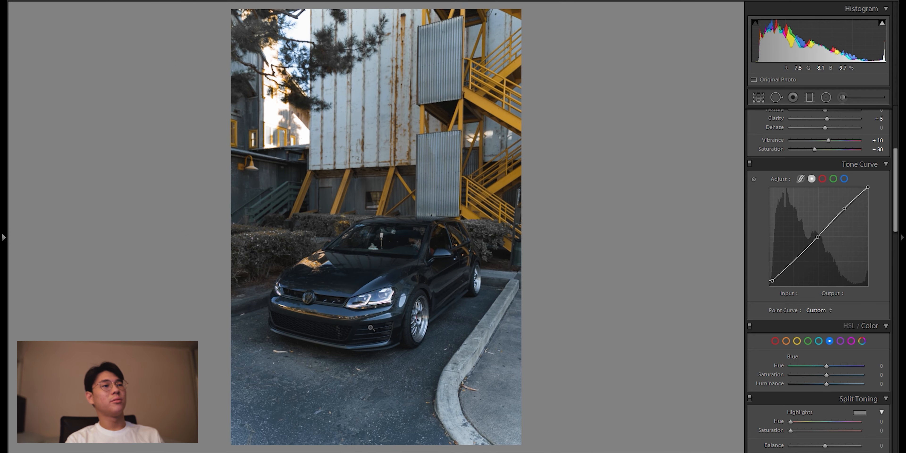
{"action": "left_click", "coordinate": [372, 318]}
{"action": "left_click_drag", "start_coordinate": [336, 398], "coordinate": [321, 254]}
{"action": "left_click_drag", "start_coordinate": [362, 225], "coordinate": [427, 55]}
{"action": "left_click_drag", "start_coordinate": [395, 133], "coordinate": [344, 306]}
{"action": "left_click_drag", "start_coordinate": [483, 73], "coordinate": [448, 281]}
{"action": "left_click_drag", "start_coordinate": [498, 206], "coordinate": [364, 330]}
{"action": "left_click", "coordinate": [364, 329]}
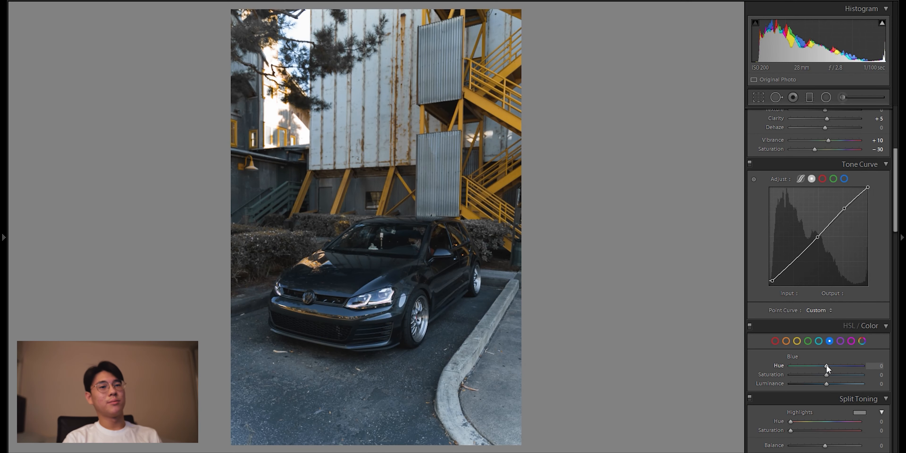
Step: Set the blue hue to -20 and the blue saturation to -75, checking the effect on the car and building
{"action": "mouse_move", "coordinate": [832, 365]}
{"action": "left_mouse_down"}
{"action": "mouse_move", "coordinate": [851, 363]}
{"action": "mouse_move", "coordinate": [841, 364]}
{"action": "left_mouse_up"}
{"action": "double_click", "coordinate": [841, 365]}
{"action": "key", "text": "ctrl+z"}
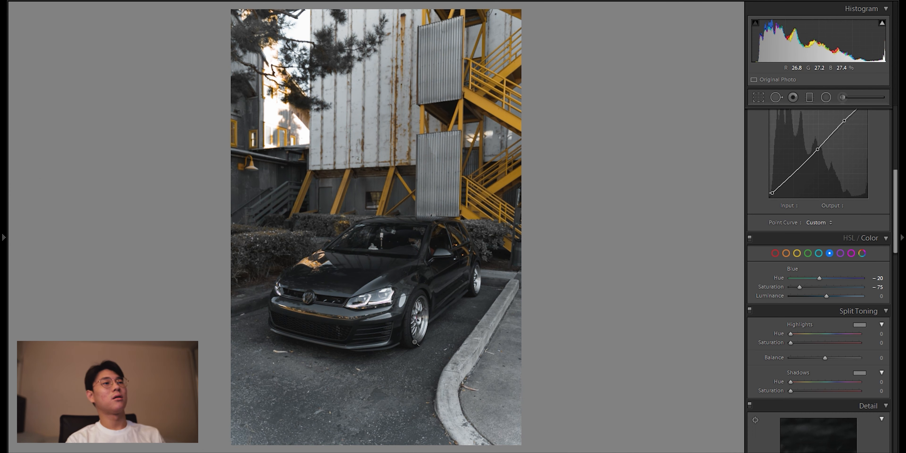
{"action": "left_click", "coordinate": [394, 299]}
{"action": "left_click", "coordinate": [366, 243]}
{"action": "left_click", "coordinate": [434, 131]}
{"action": "left_click", "coordinate": [488, 176]}
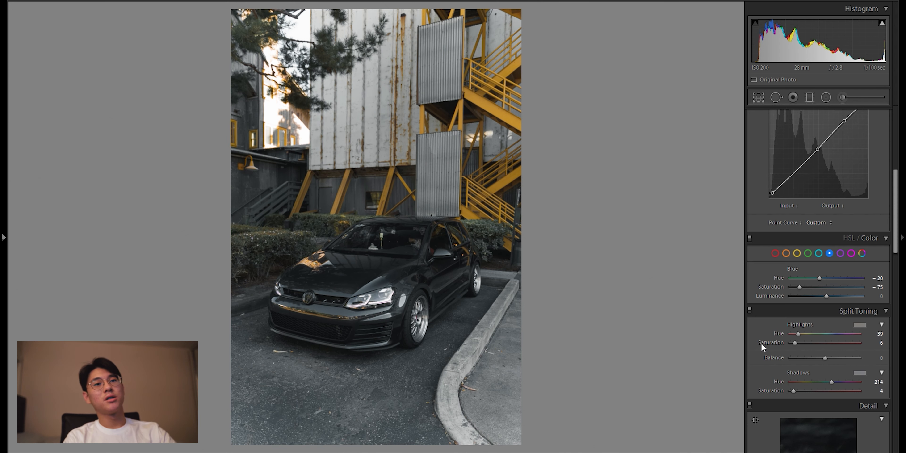
Step: Split-tone the highlights with hue 39 and saturation 6, and the shadows with hue 214 and saturation 4
{"action": "scroll", "coordinate": [761, 343], "scroll_direction": "down", "scroll_amount": 3}
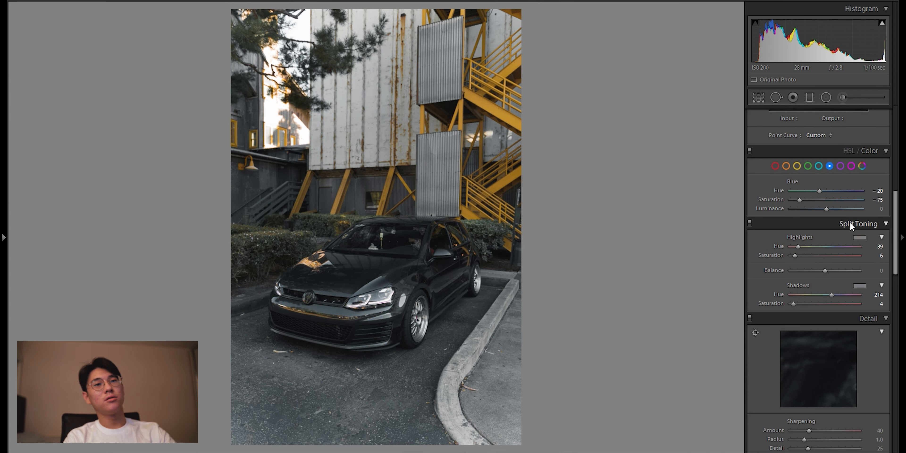
{"action": "left_click", "coordinate": [860, 237]}
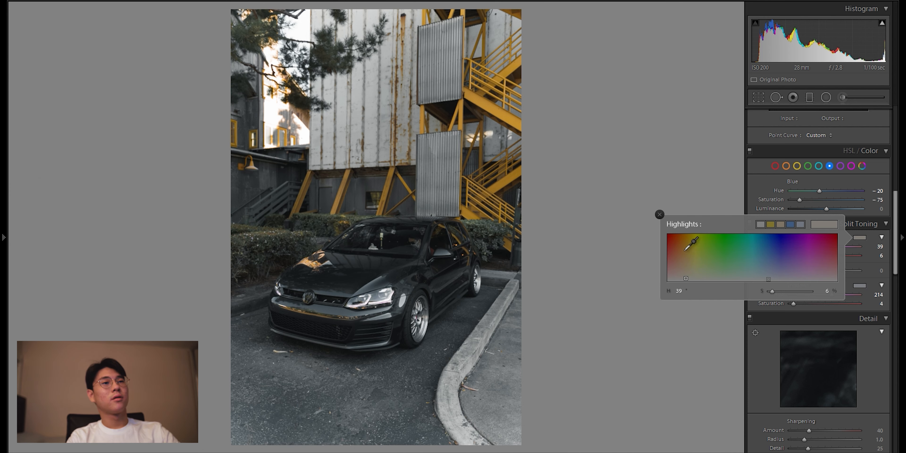
{"action": "left_click", "coordinate": [660, 214]}
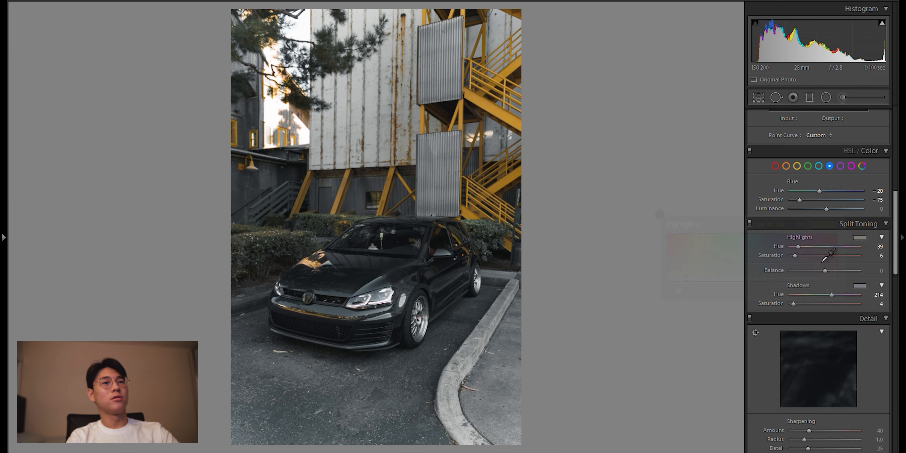
{"action": "left_click", "coordinate": [861, 285]}
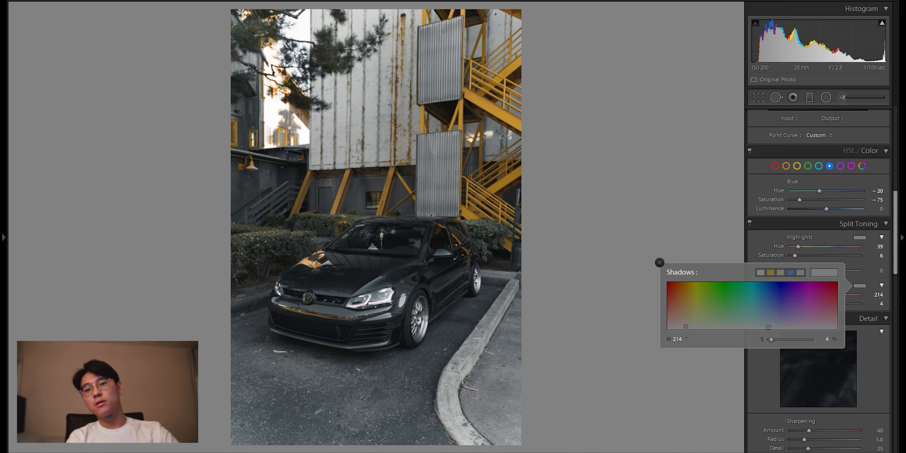
Step: Search the web for "color wheel" in the browser, view the HGTV color wheel image, and return to the photo
{"action": "type", "text": "color wheel"}
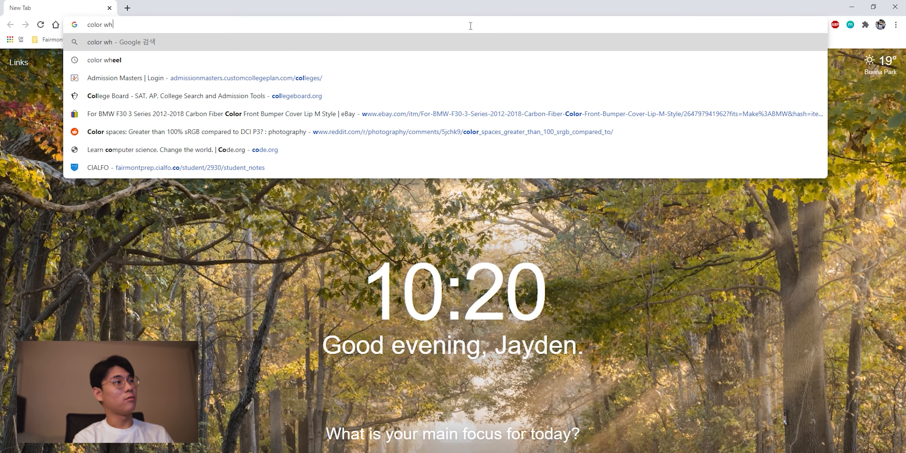
{"action": "key", "text": "Return"}
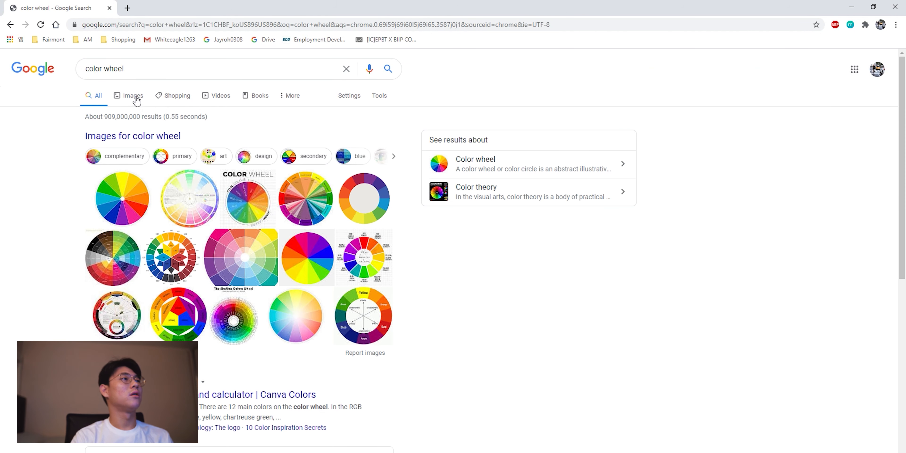
{"action": "left_click", "coordinate": [135, 97]}
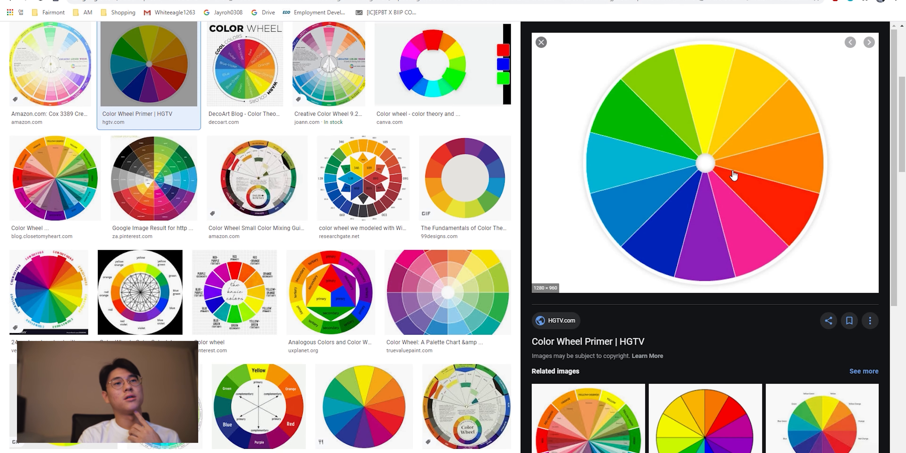
{"action": "left_click_drag", "start_coordinate": [521, 1], "coordinate": [419, 75]}
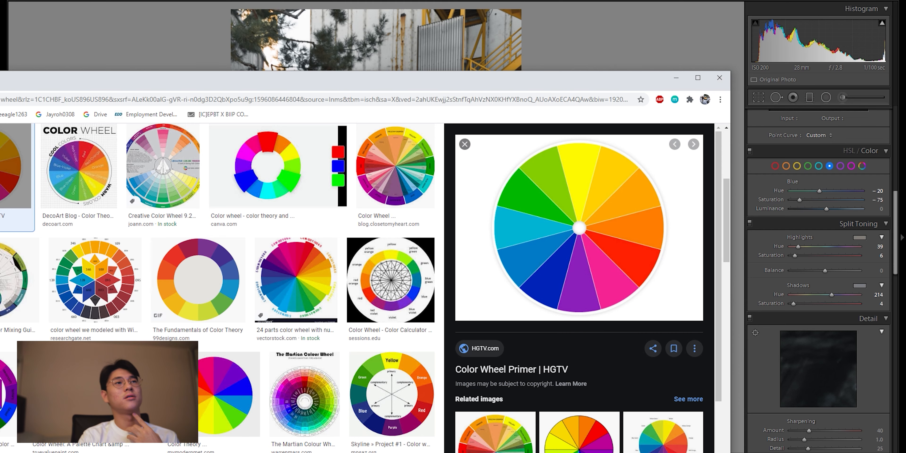
{"action": "left_click", "coordinate": [719, 77]}
Step: Set the sharpening masking to 86 and the sharpening amount to 50
{"action": "scroll", "coordinate": [796, 308], "scroll_direction": "down", "scroll_amount": 5}
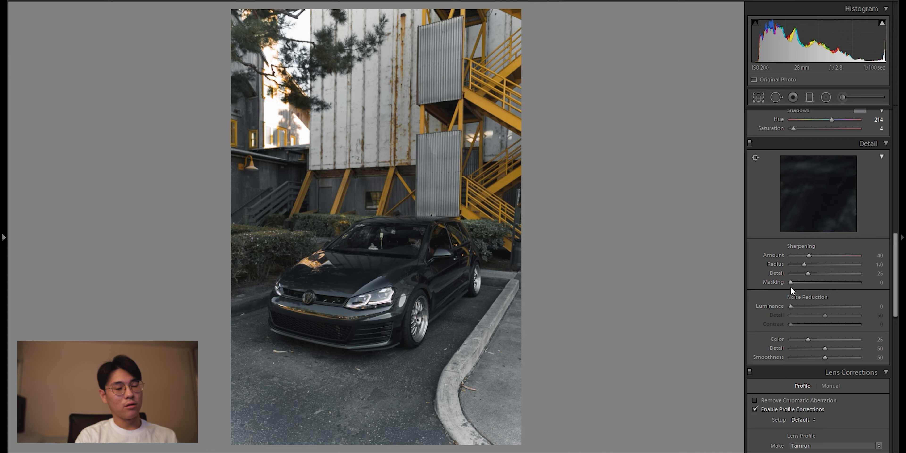
{"action": "left_click_drag", "start_coordinate": [791, 284], "coordinate": [849, 284]}
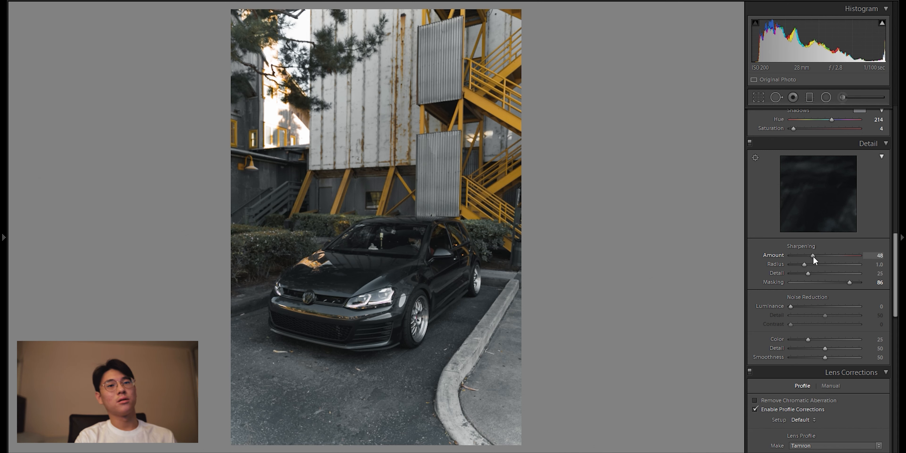
{"action": "left_click_drag", "start_coordinate": [813, 256], "coordinate": [813, 255]}
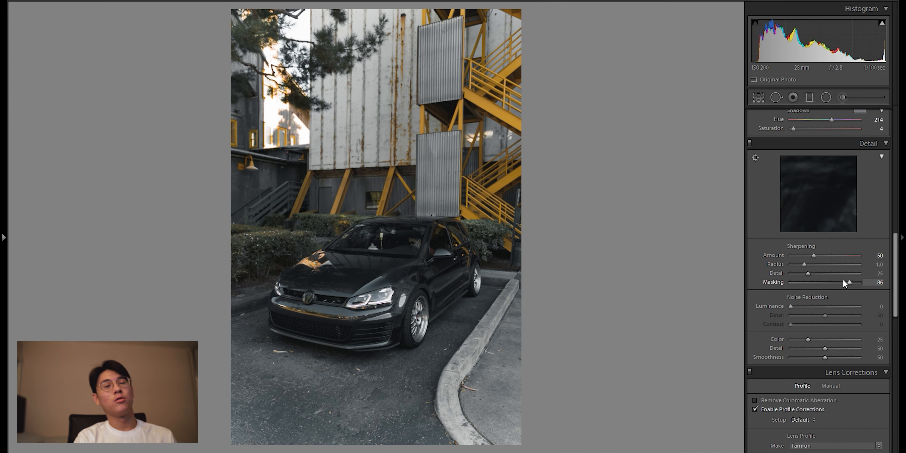
Step: Enable chromatic aberration removal and disable the lens profile corrections
{"action": "scroll", "coordinate": [782, 367], "scroll_direction": "down", "scroll_amount": 3}
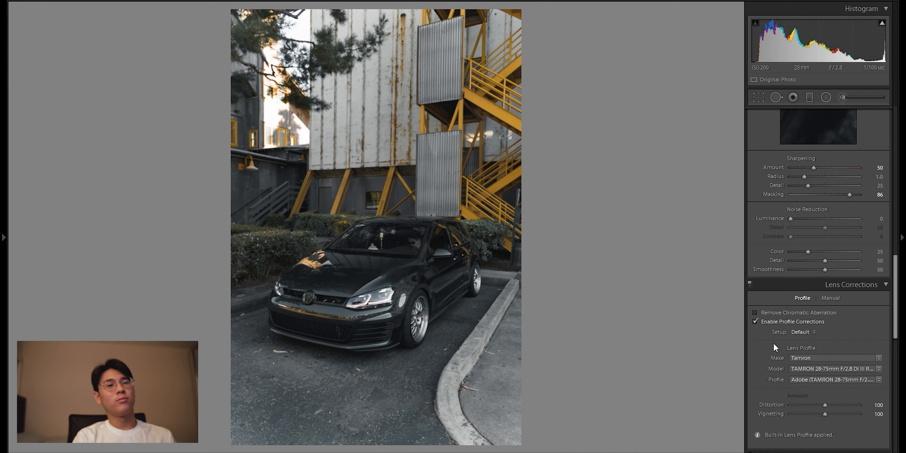
{"action": "scroll", "coordinate": [771, 327], "scroll_direction": "down", "scroll_amount": 3}
{"action": "left_click", "coordinate": [787, 227]}
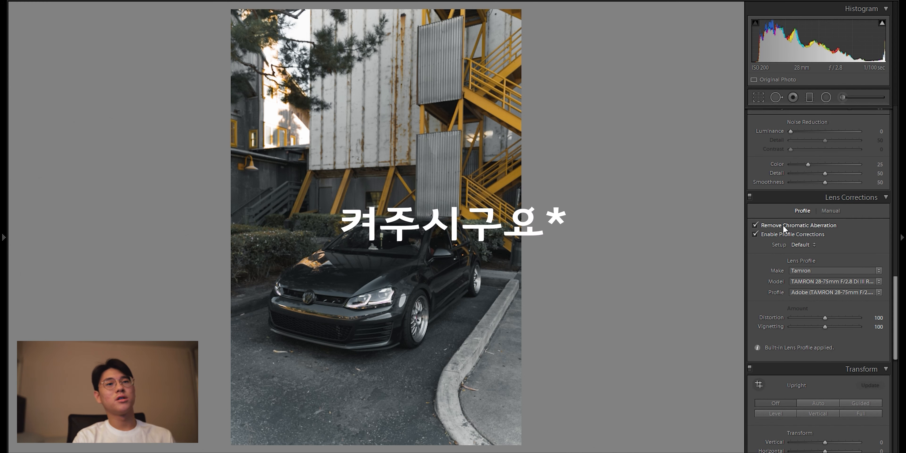
{"action": "left_click", "coordinate": [789, 233]}
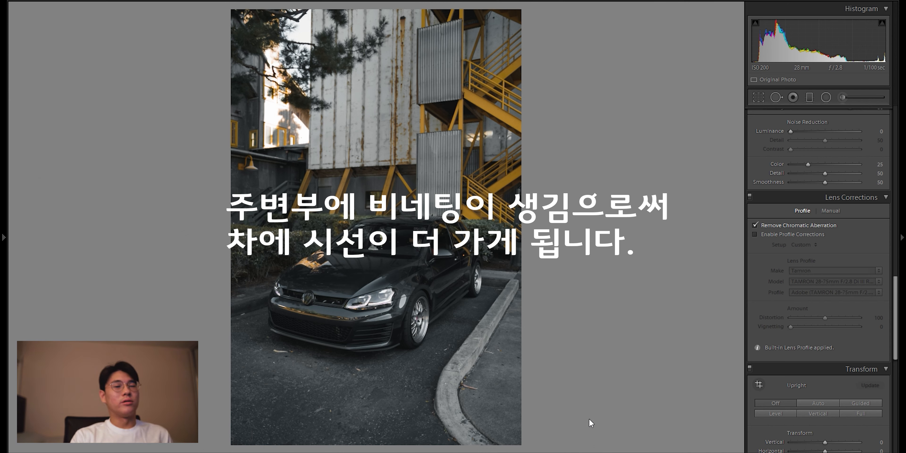
Step: Compare the photo with lens profile corrections enabled at vignetting 100 and with them disabled
{"action": "scroll", "coordinate": [784, 301], "scroll_direction": "down", "scroll_amount": 6}
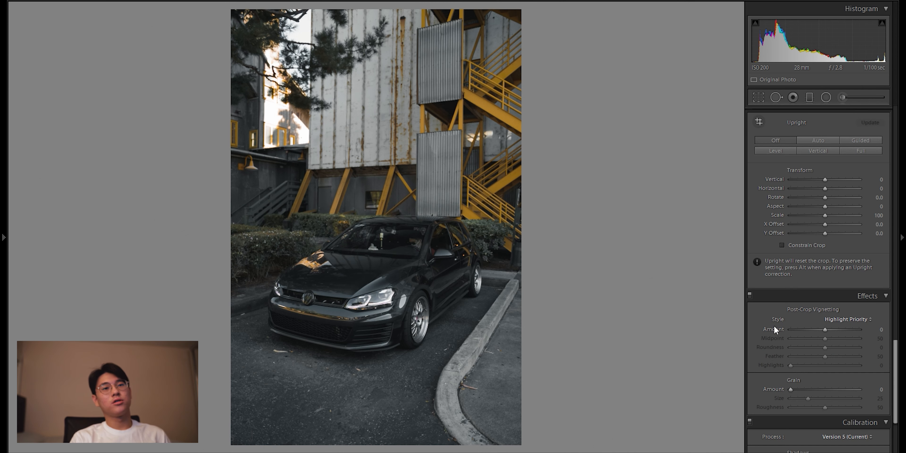
{"action": "scroll", "coordinate": [779, 331], "scroll_direction": "up", "scroll_amount": 5}
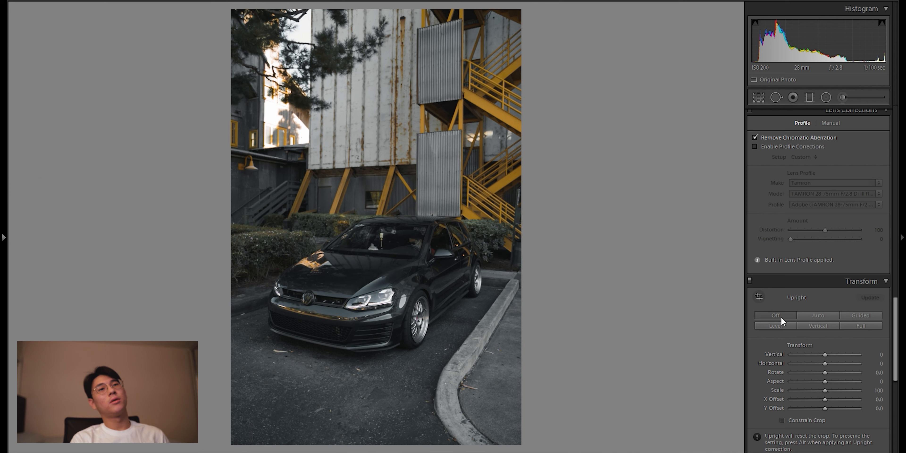
{"action": "left_click", "coordinate": [806, 235]}
{"action": "double_click", "coordinate": [791, 327]}
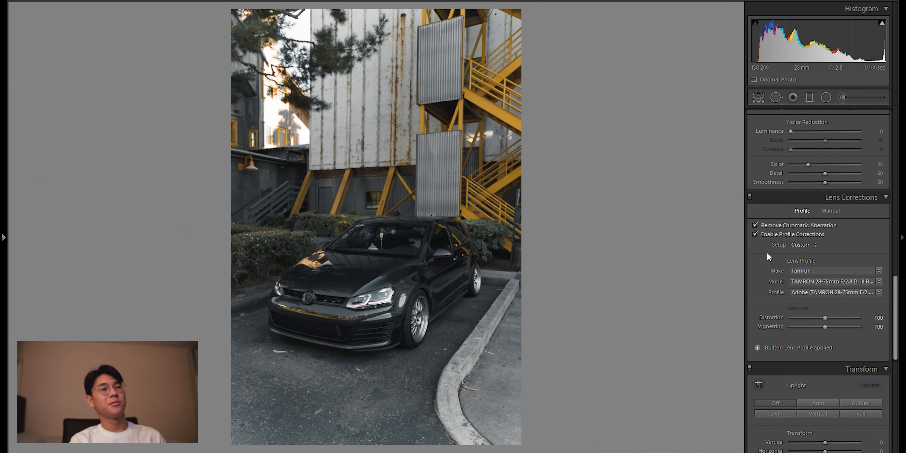
{"action": "left_click", "coordinate": [808, 236]}
Step: Calibrate the colors with red primary hue -4, green primary saturation -4 and blue primary hue -100
{"action": "scroll", "coordinate": [791, 262], "scroll_direction": "down", "scroll_amount": 3}
{"action": "scroll", "coordinate": [795, 312], "scroll_direction": "down", "scroll_amount": 5}
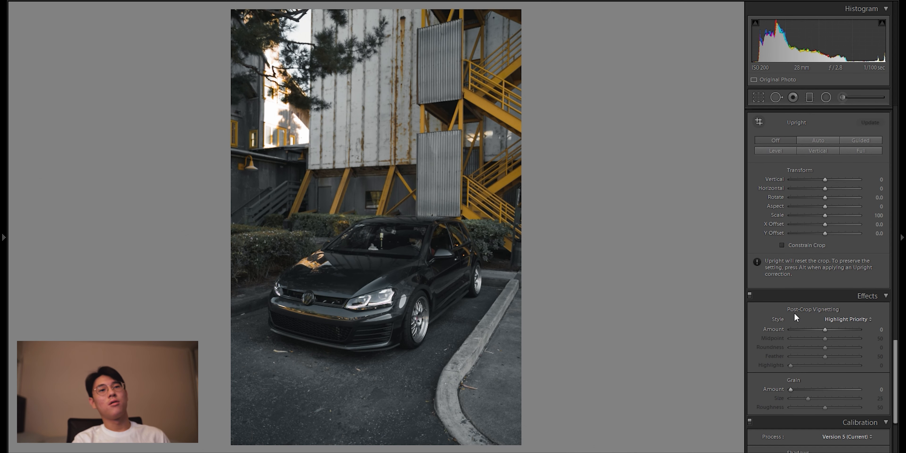
{"action": "scroll", "coordinate": [804, 345], "scroll_direction": "down", "scroll_amount": 4}
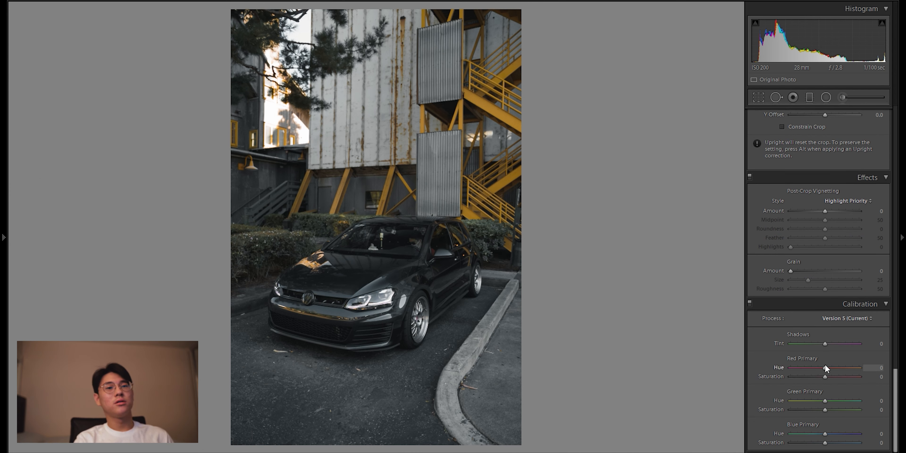
{"action": "mouse_move", "coordinate": [826, 367]}
{"action": "left_mouse_down"}
{"action": "mouse_move", "coordinate": [886, 361]}
{"action": "mouse_move", "coordinate": [860, 371]}
{"action": "mouse_move", "coordinate": [740, 376]}
{"action": "mouse_move", "coordinate": [863, 363]}
{"action": "mouse_move", "coordinate": [752, 361]}
{"action": "mouse_move", "coordinate": [804, 369]}
{"action": "mouse_move", "coordinate": [752, 370]}
{"action": "mouse_move", "coordinate": [847, 372]}
{"action": "mouse_move", "coordinate": [744, 374]}
{"action": "mouse_move", "coordinate": [847, 365]}
{"action": "mouse_move", "coordinate": [739, 368]}
{"action": "mouse_move", "coordinate": [878, 366]}
{"action": "mouse_move", "coordinate": [800, 368]}
{"action": "mouse_move", "coordinate": [821, 369]}
{"action": "left_mouse_up"}
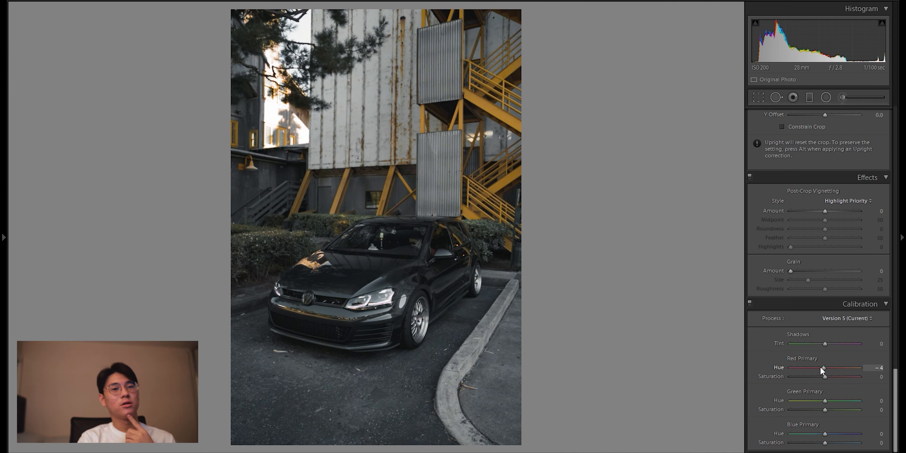
{"action": "left_click_drag", "start_coordinate": [824, 401], "coordinate": [856, 400]}
{"action": "left_click_drag", "start_coordinate": [825, 434], "coordinate": [753, 440]}
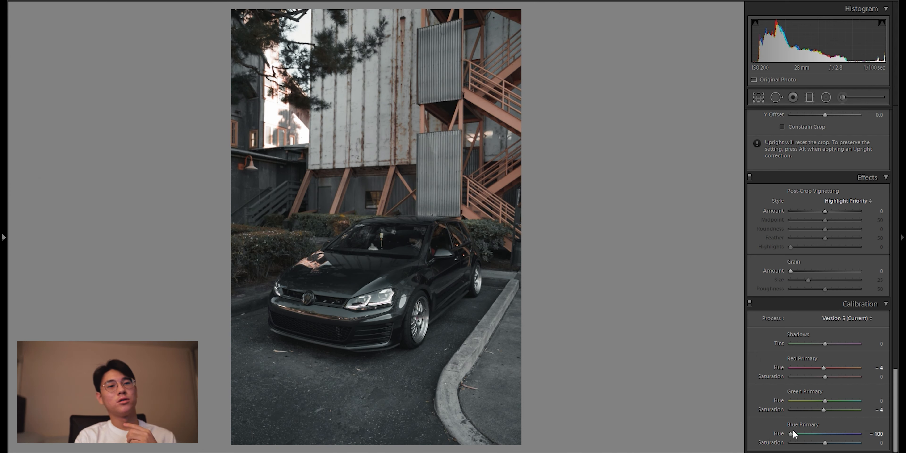
Step: Try the red primary hue at its +100 maximum, undo it, and inspect the car
{"action": "left_click_drag", "start_coordinate": [831, 367], "coordinate": [870, 368]}
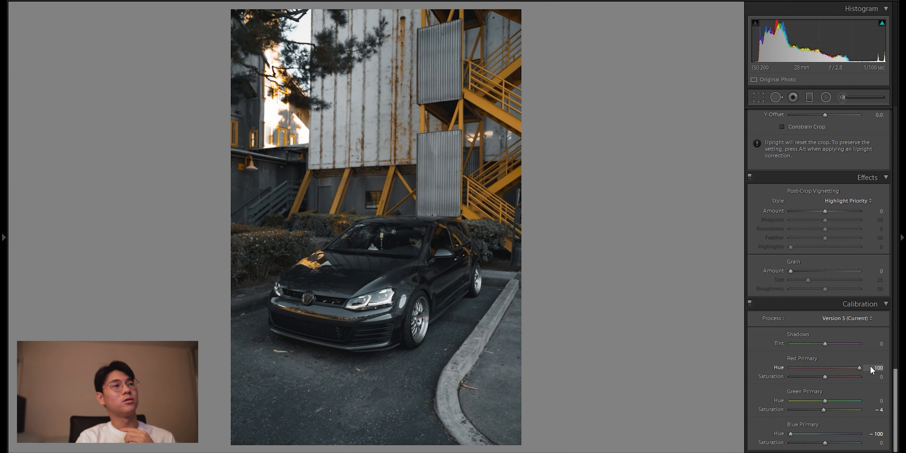
{"action": "key", "text": "ctrl+z"}
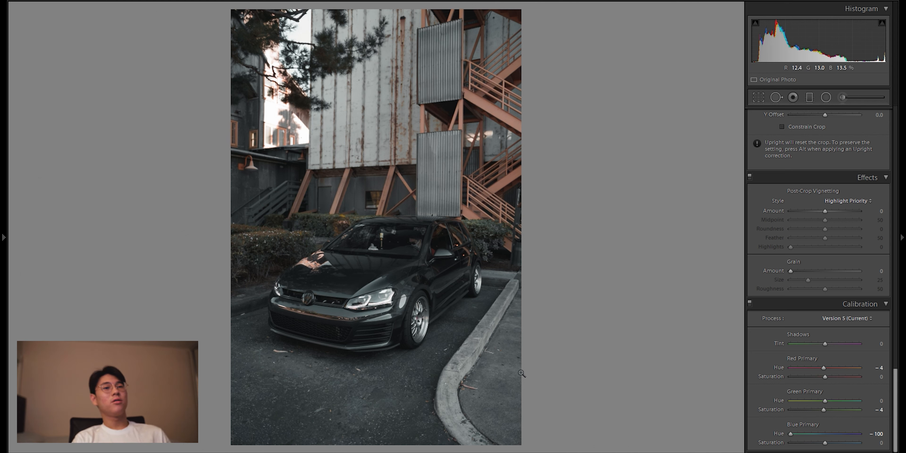
{"action": "left_click", "coordinate": [346, 297]}
{"action": "left_click", "coordinate": [397, 254]}
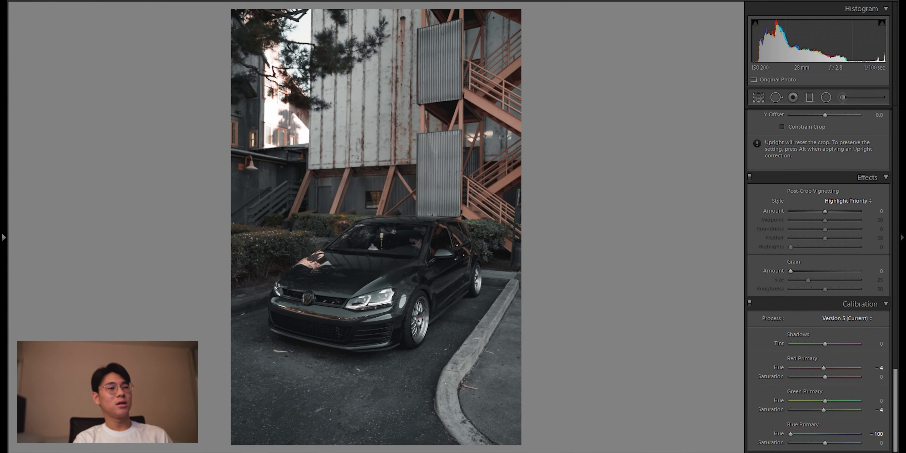
Step: Test blue and red primary hue shifts on the unedited photo, and set the edited photo's blue primary hue to -29
{"action": "left_click_drag", "start_coordinate": [825, 433], "coordinate": [815, 436]}
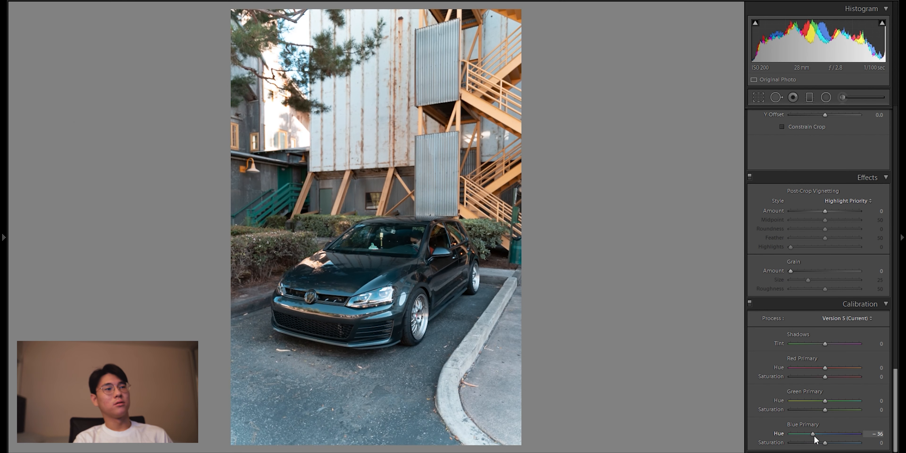
{"action": "left_click_drag", "start_coordinate": [825, 368], "coordinate": [833, 367]}
{"action": "left_click", "coordinate": [468, 107]}
{"action": "left_click", "coordinate": [460, 318]}
{"action": "left_click", "coordinate": [350, 309]}
{"action": "left_click", "coordinate": [436, 284]}
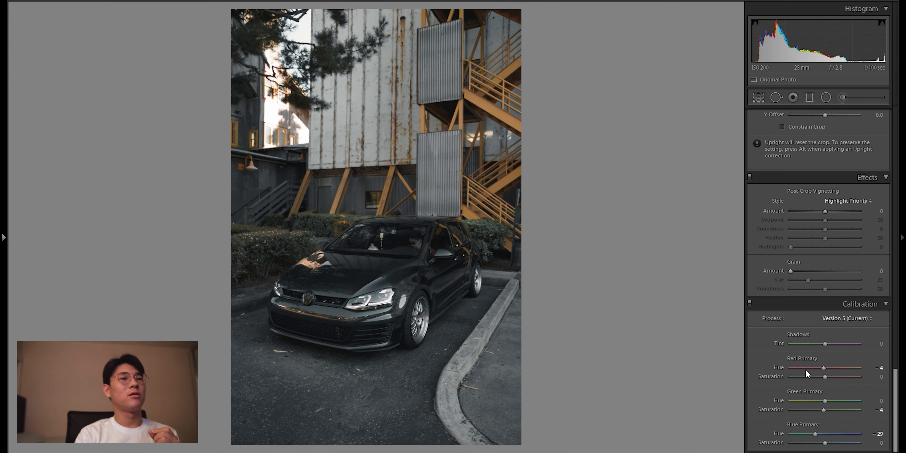
Step: Paint over the building, staircase and hedges behind the car with a size 13 adjustment brush at exposure -0.46
{"action": "scroll", "coordinate": [860, 373], "scroll_direction": "up", "scroll_amount": 15}
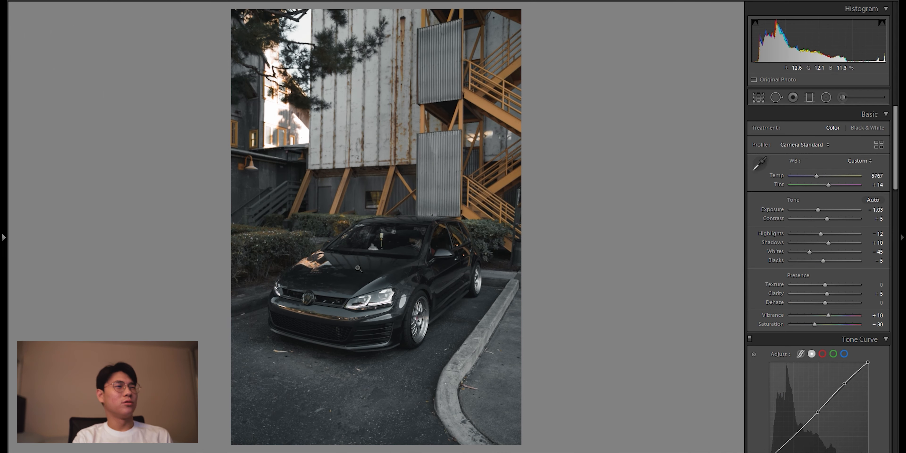
{"action": "left_click_drag", "start_coordinate": [518, 113], "coordinate": [324, 249]}
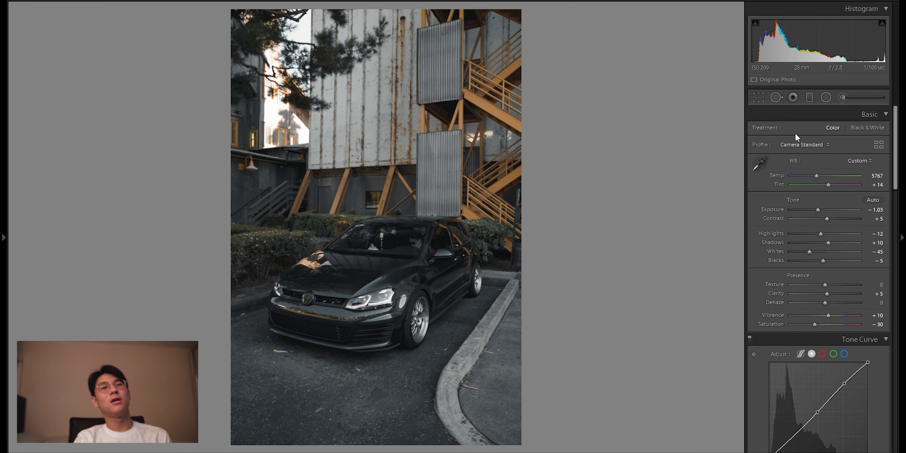
{"action": "left_click", "coordinate": [843, 100]}
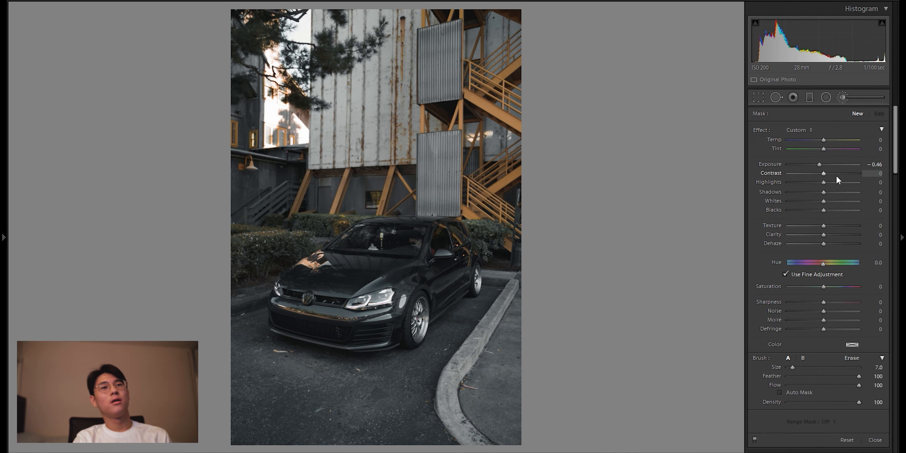
{"action": "key", "text": "bracketright"}
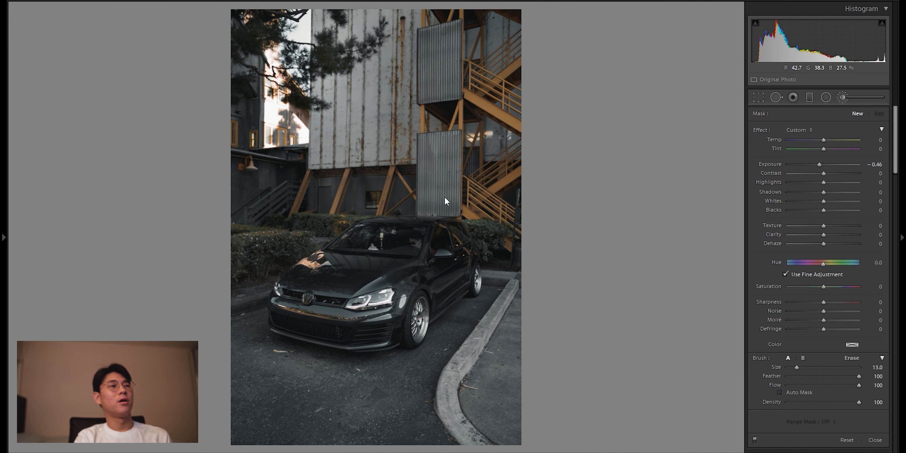
{"action": "left_click_drag", "start_coordinate": [461, 183], "coordinate": [449, 215]}
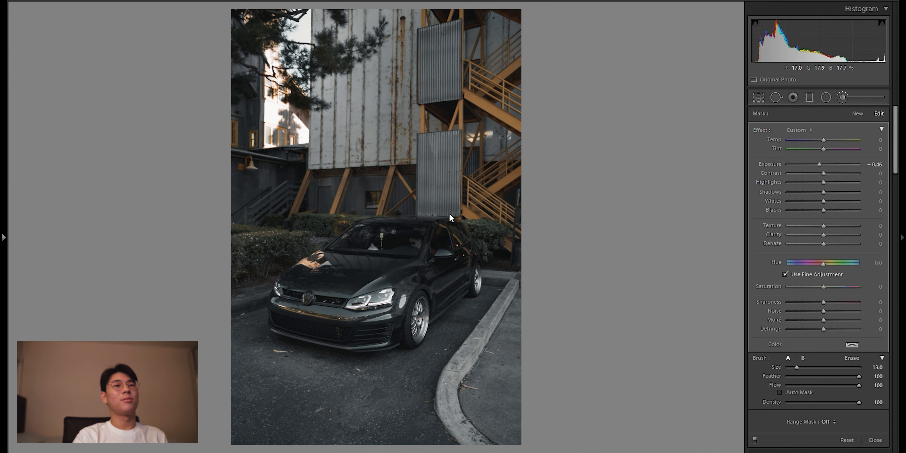
Step: Restrict the brush mask with a color range sampled from the yellow staircase and show the mask overlay
{"action": "left_click", "coordinate": [831, 423]}
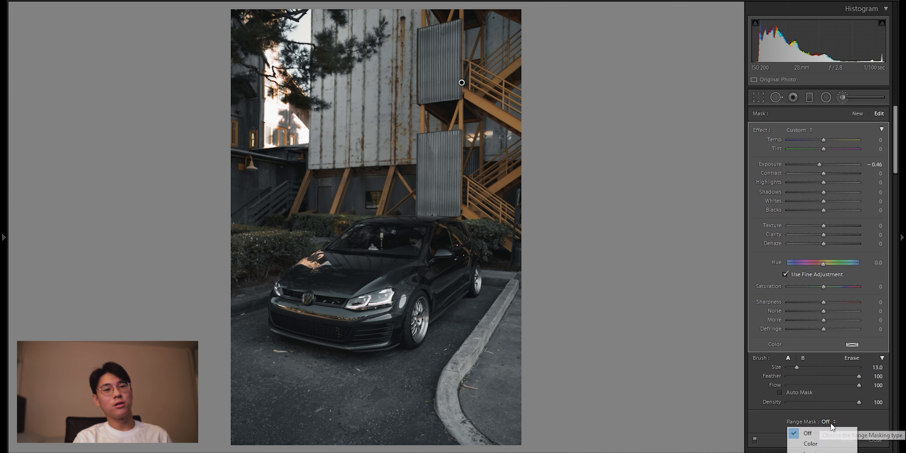
{"action": "left_click", "coordinate": [825, 444]}
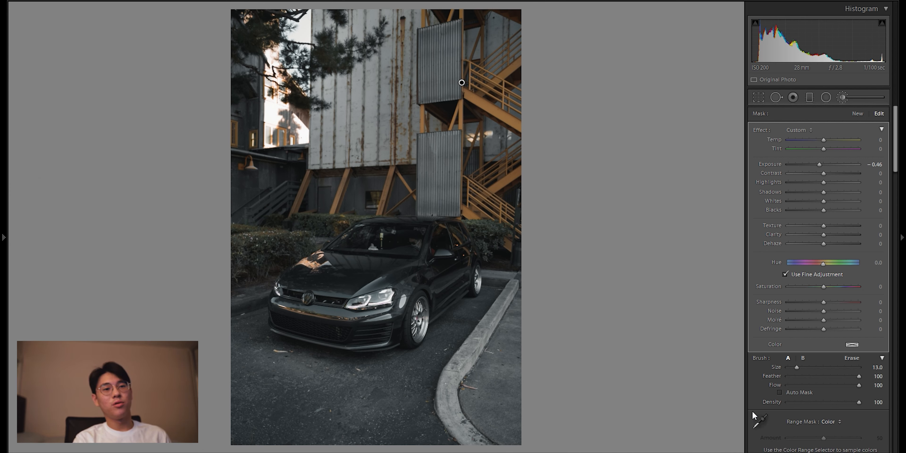
{"action": "left_click", "coordinate": [758, 423]}
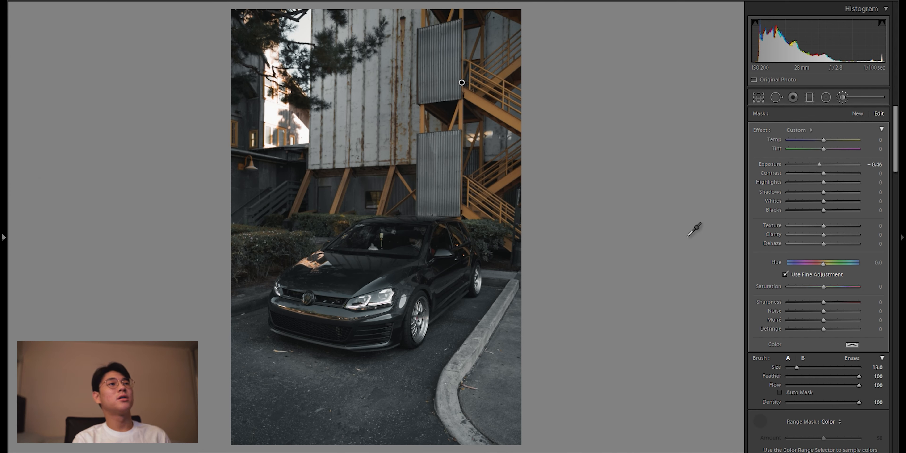
{"action": "left_click", "coordinate": [480, 101]}
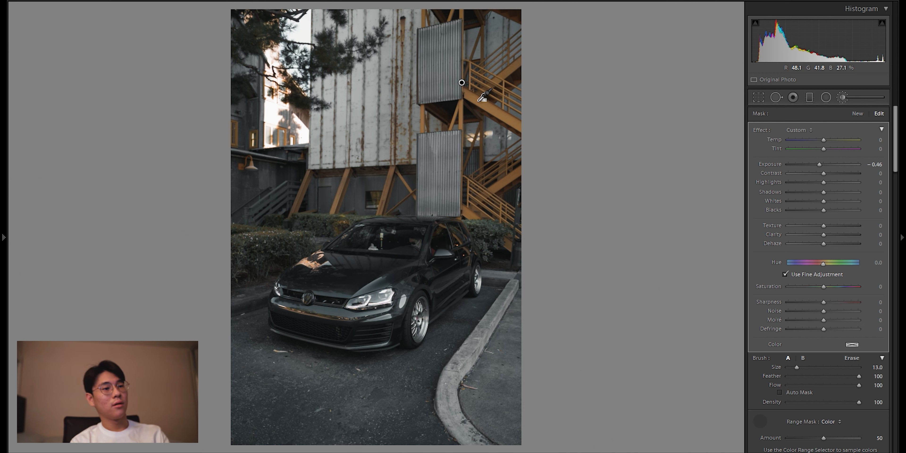
{"action": "key", "text": "o"}
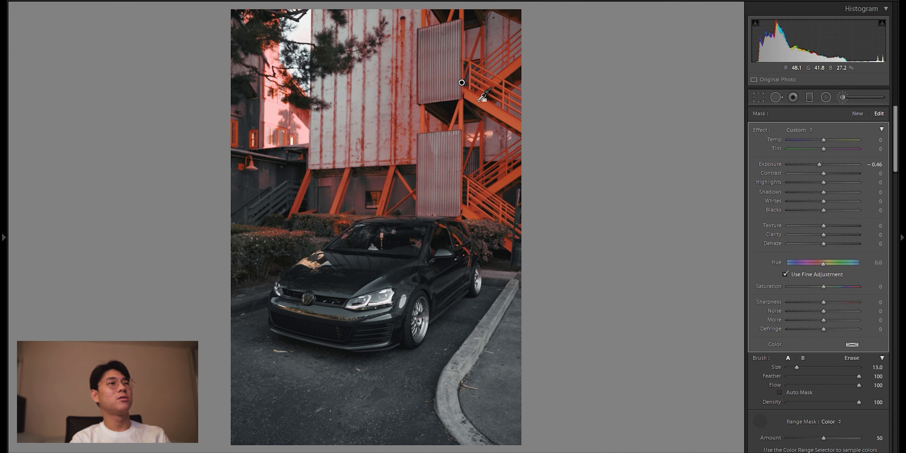